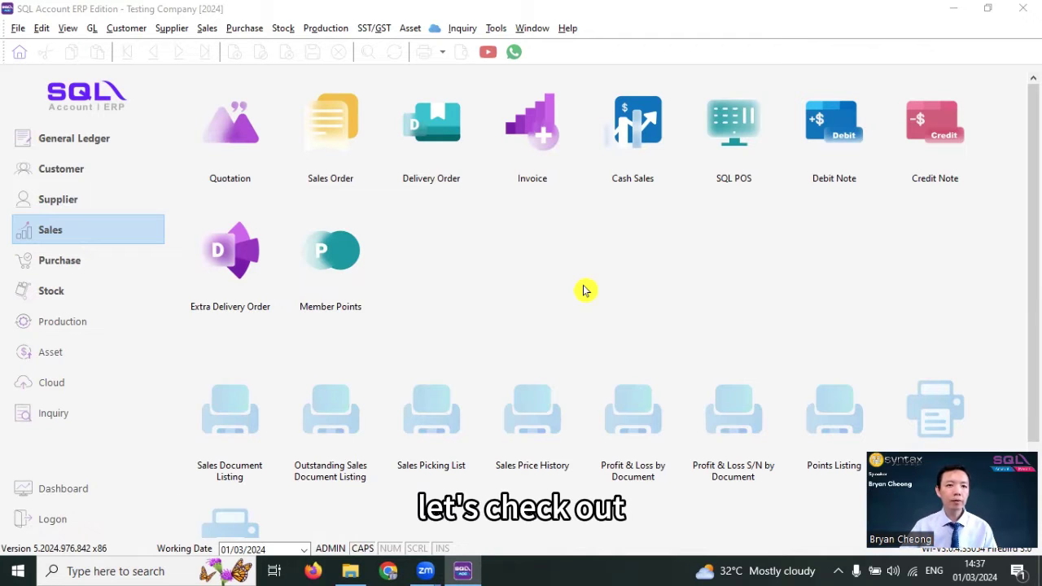
Step: Open the SV service tax code from the tax maintenance list to examine its default status and tax rate
click(377, 29)
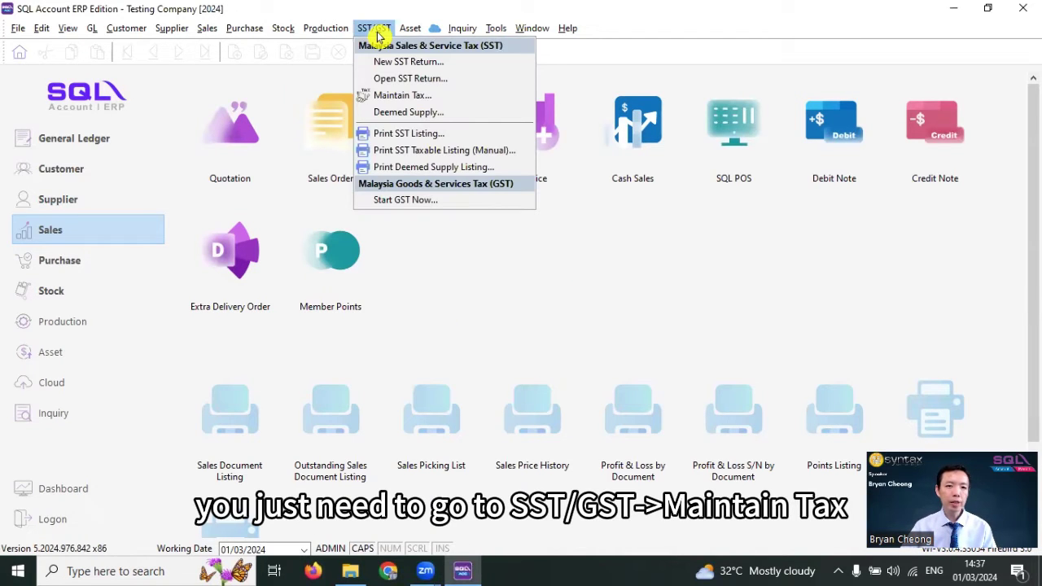
click(386, 94)
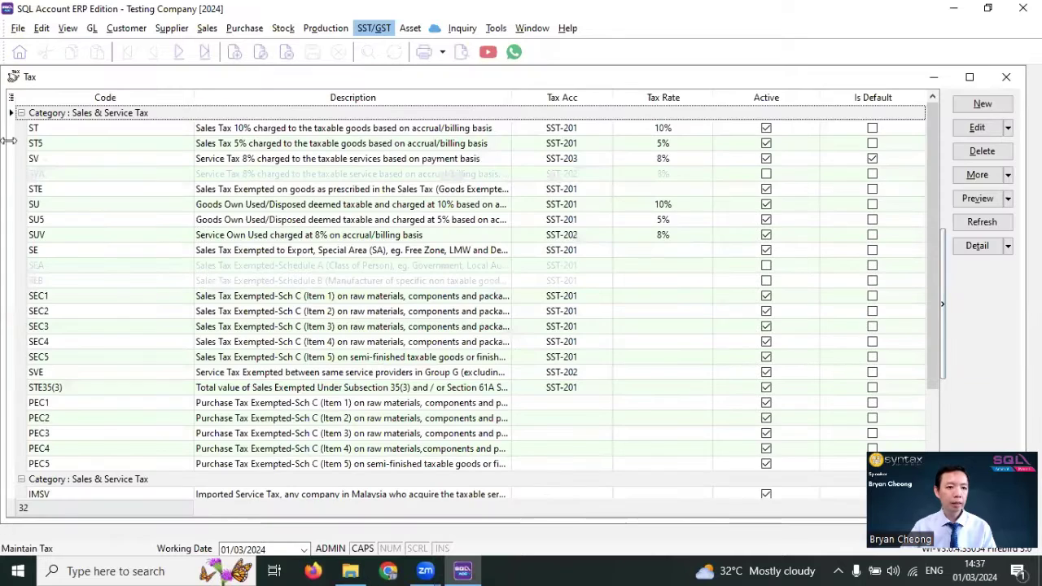
click(51, 158)
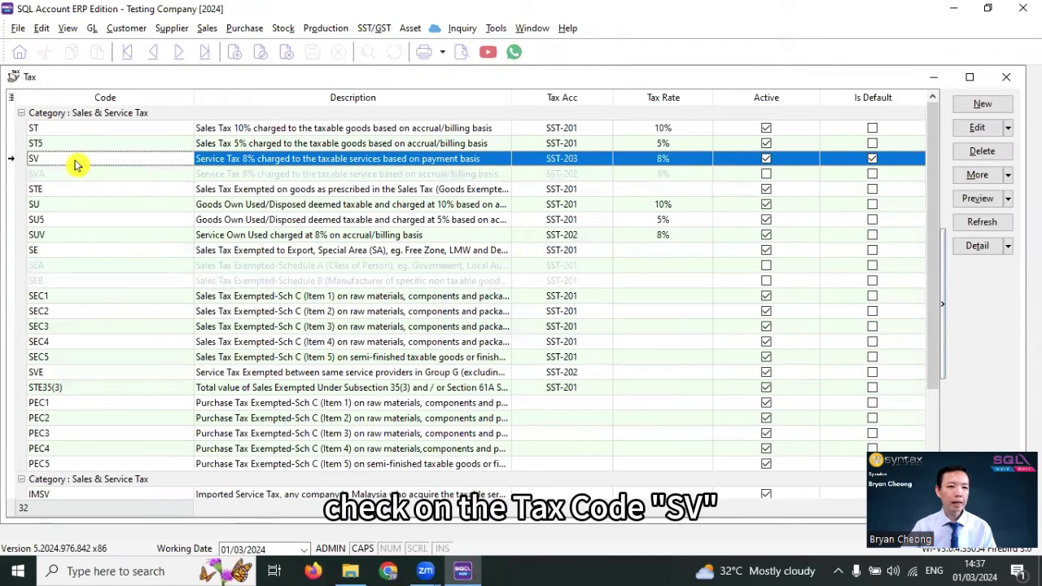
click(829, 165)
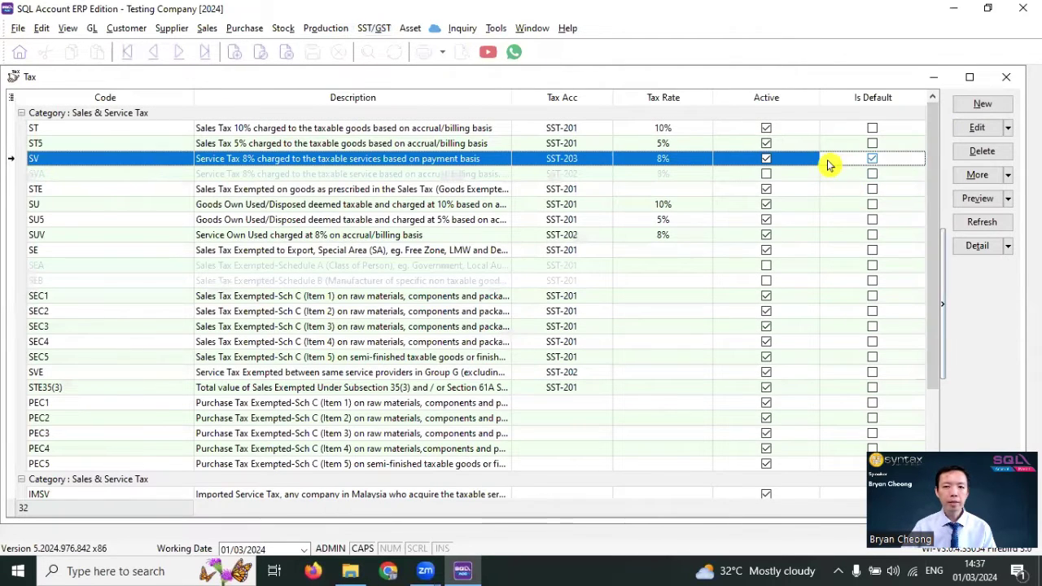
double_click(829, 165)
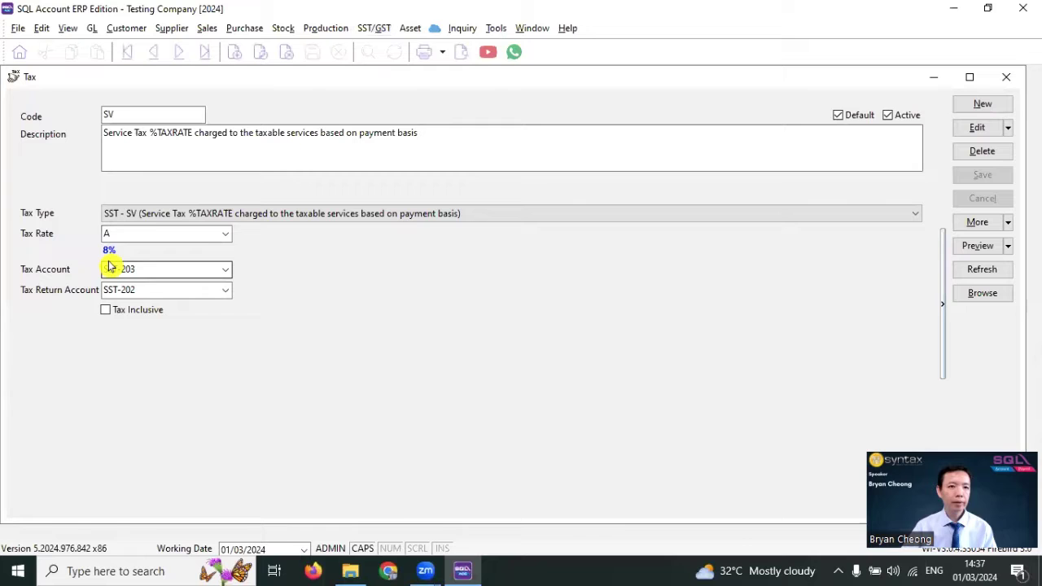
Step: Start a new sales invoice and add a service item found by searching item codes for SER
click(207, 28)
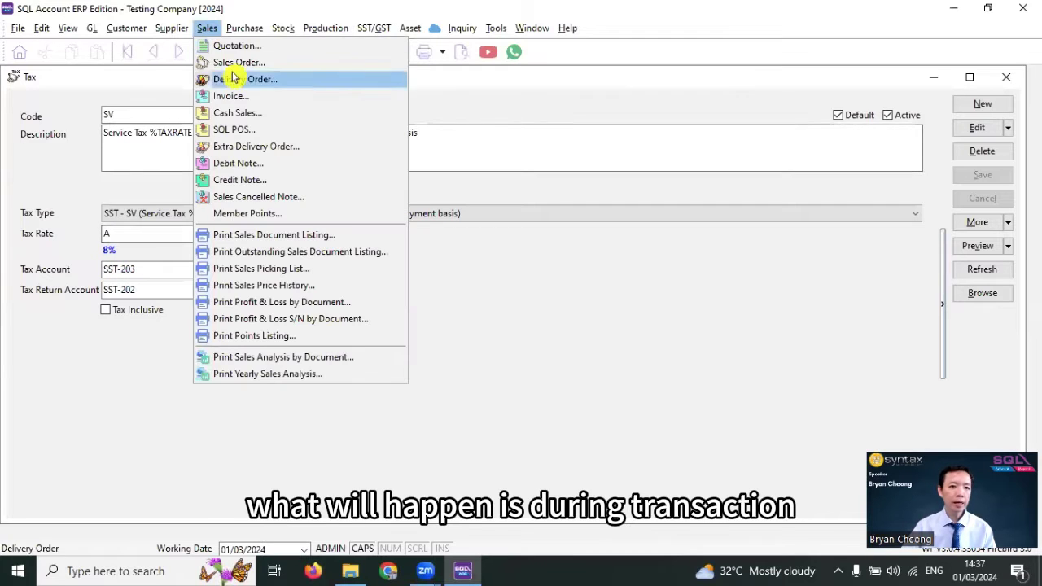
click(231, 96)
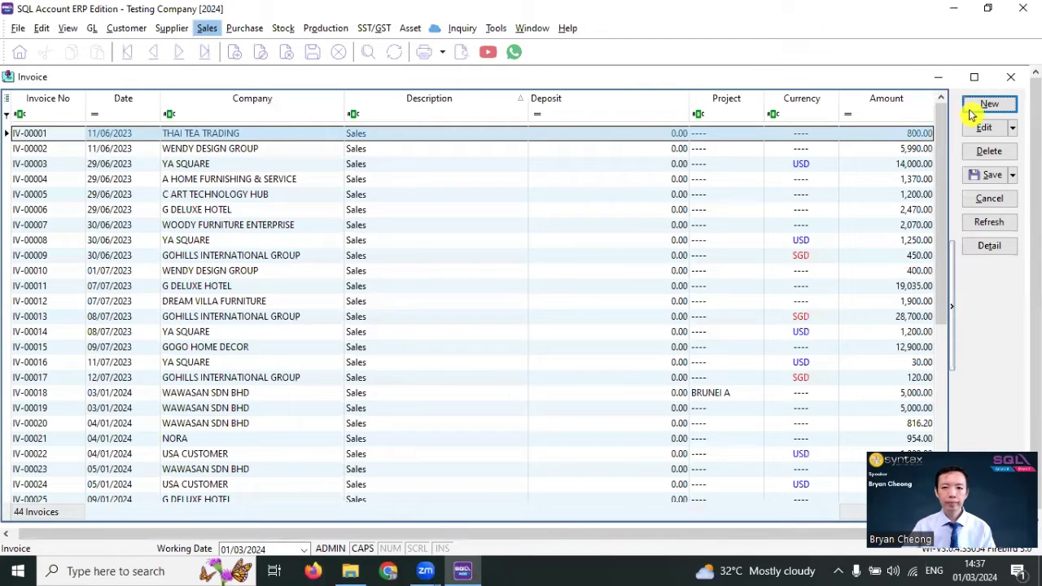
click(971, 112)
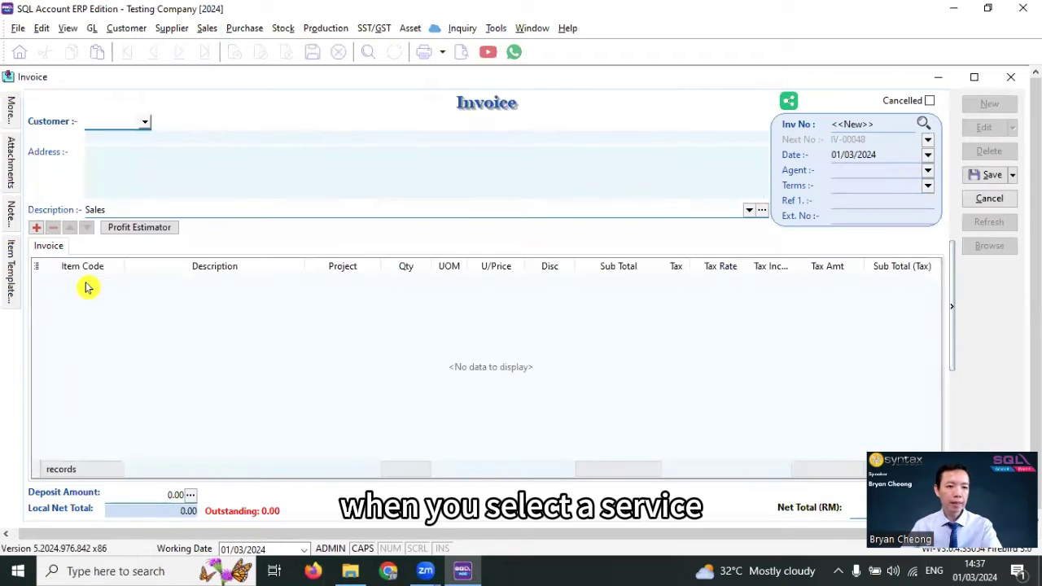
click(87, 286)
text(SER)
click(169, 73)
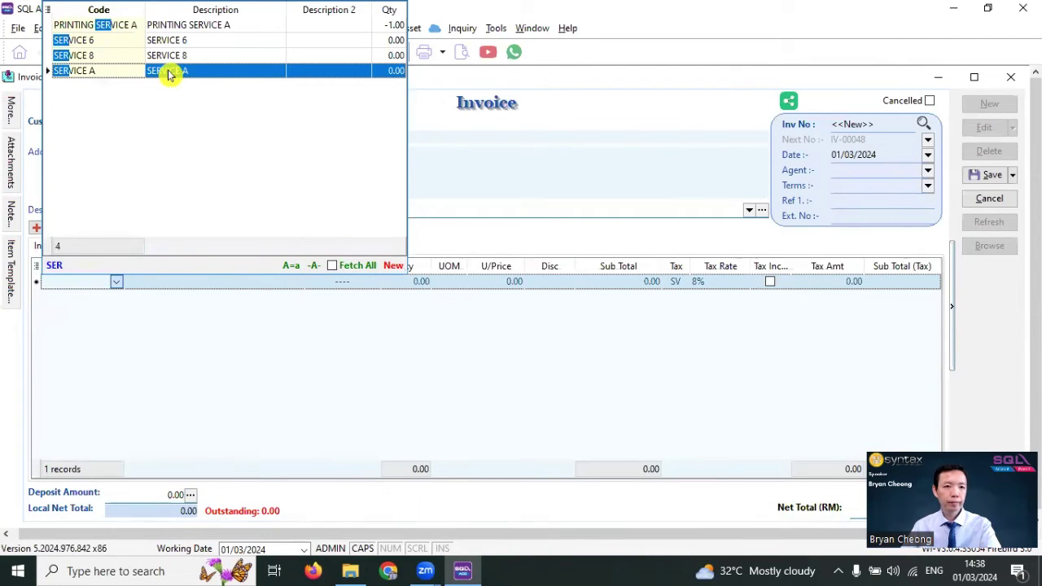
click(177, 63)
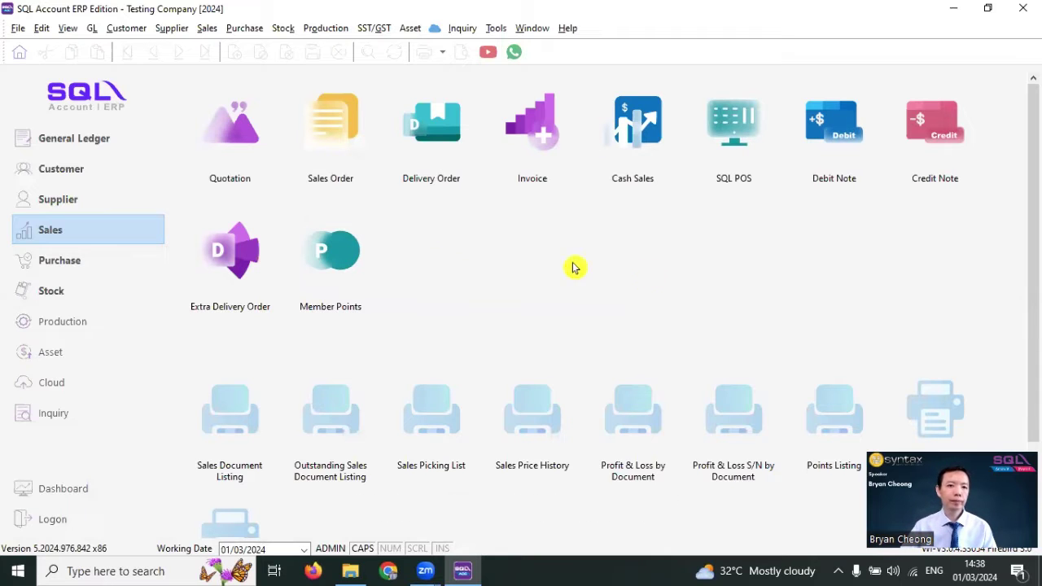
Step: Set the SV tax code's rate to 6%, save the record and close tax maintenance
click(374, 28)
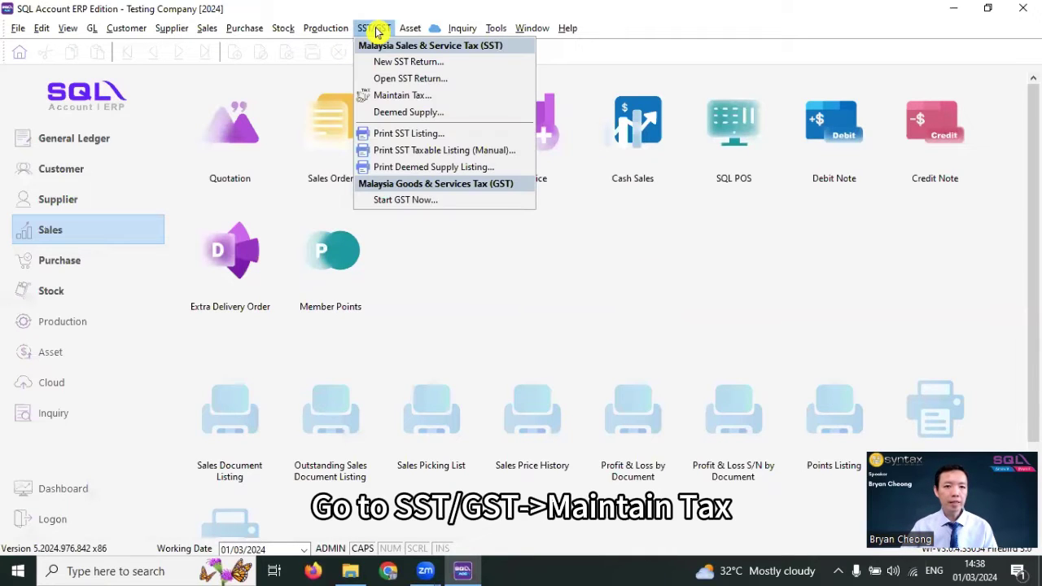
click(379, 95)
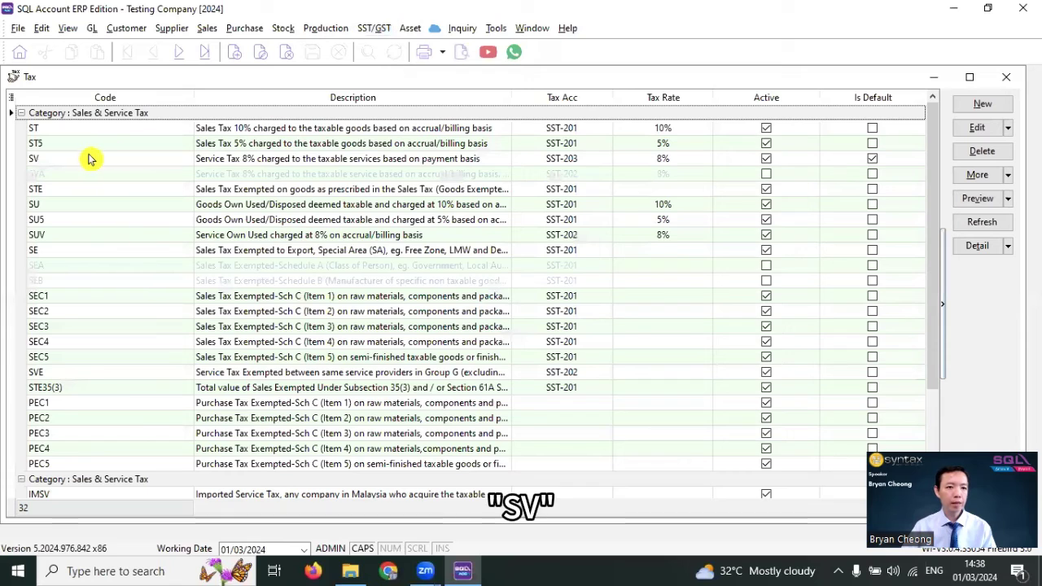
double_click(87, 158)
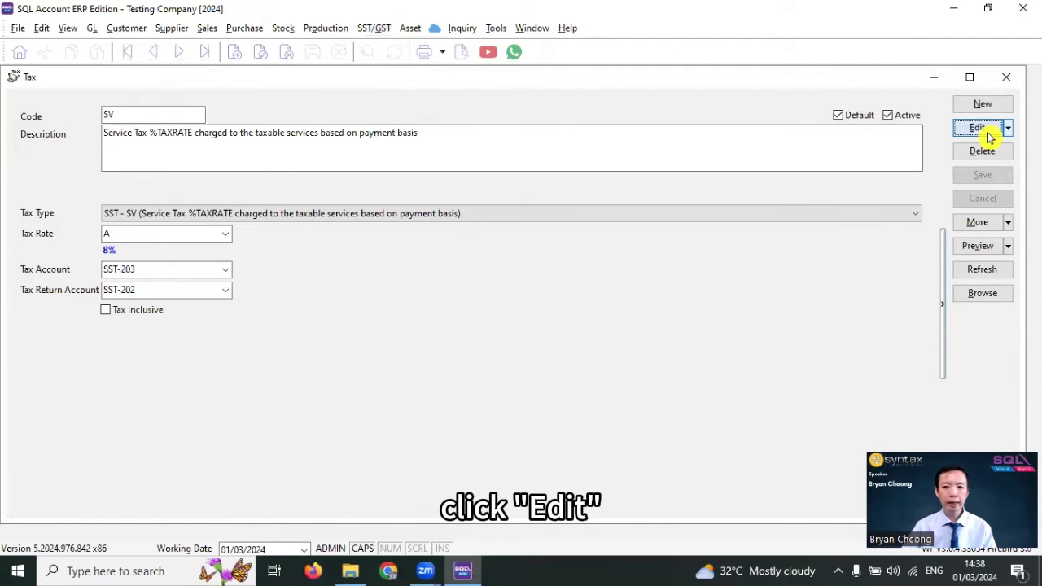
click(977, 128)
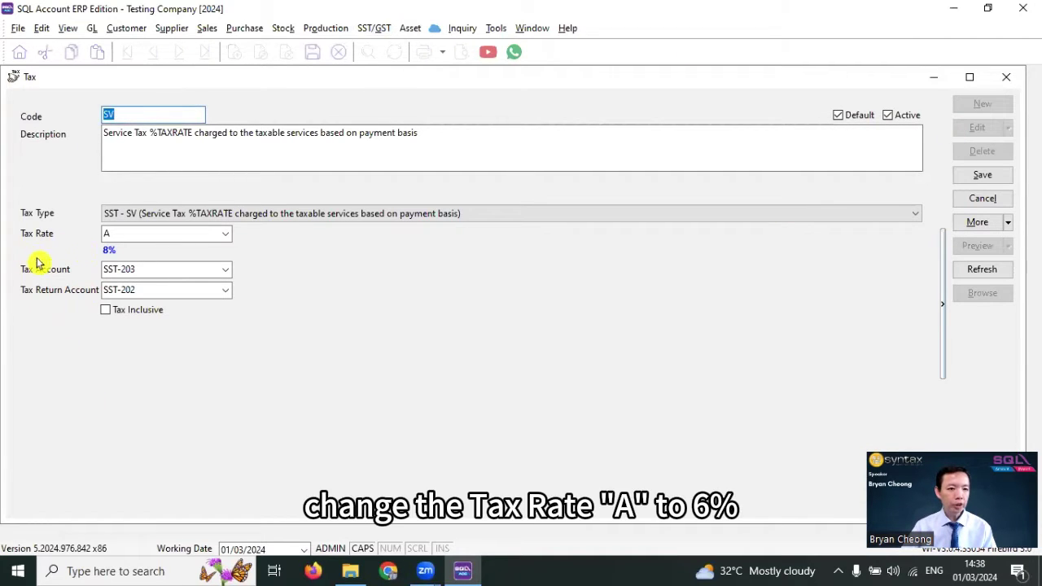
click(121, 235)
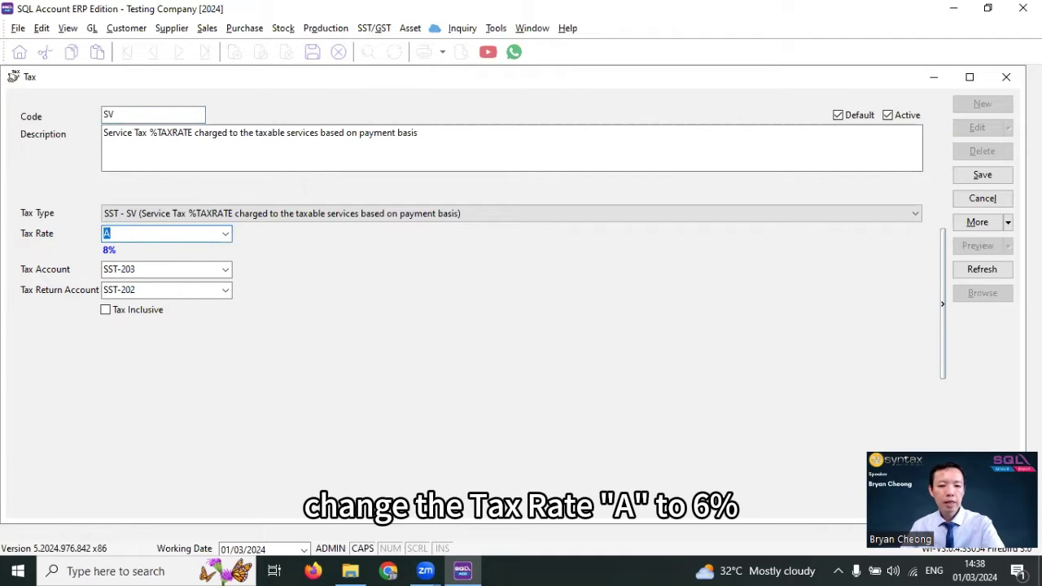
text(6%)
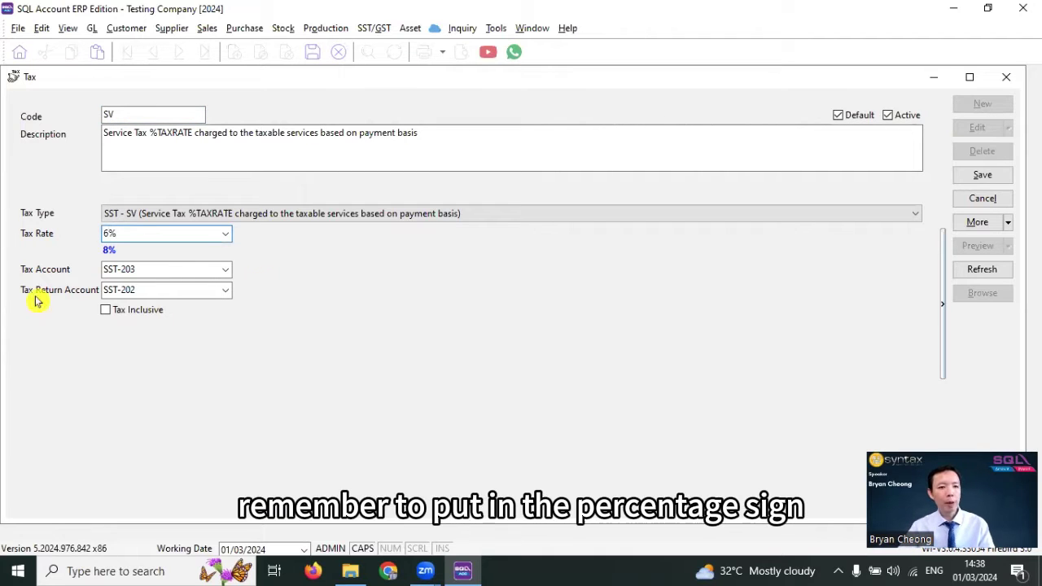
click(990, 176)
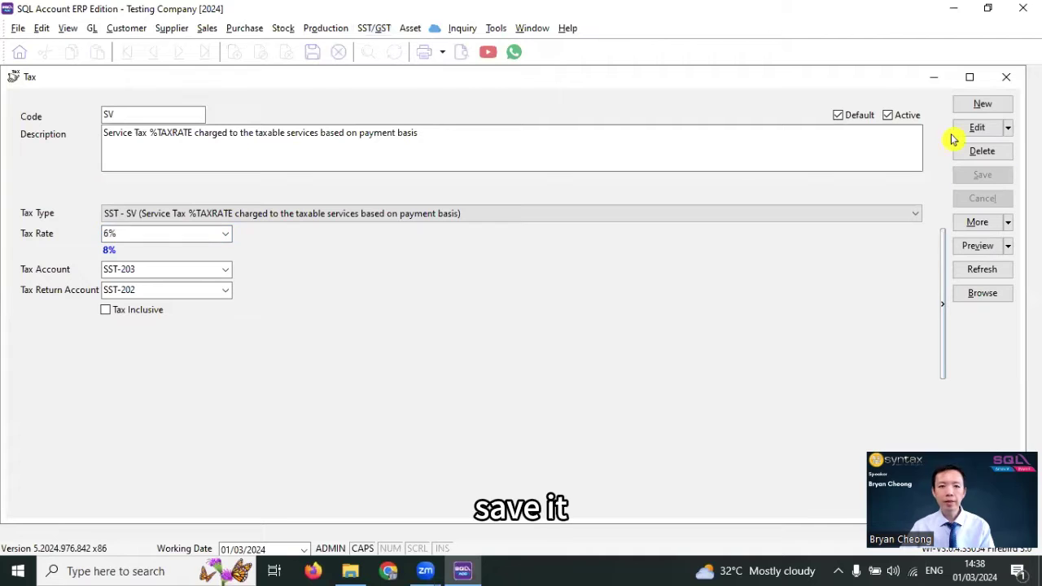
click(999, 82)
Step: Create another sales invoice and add the SERVICE 8 item, found by searching item codes for SE
click(208, 28)
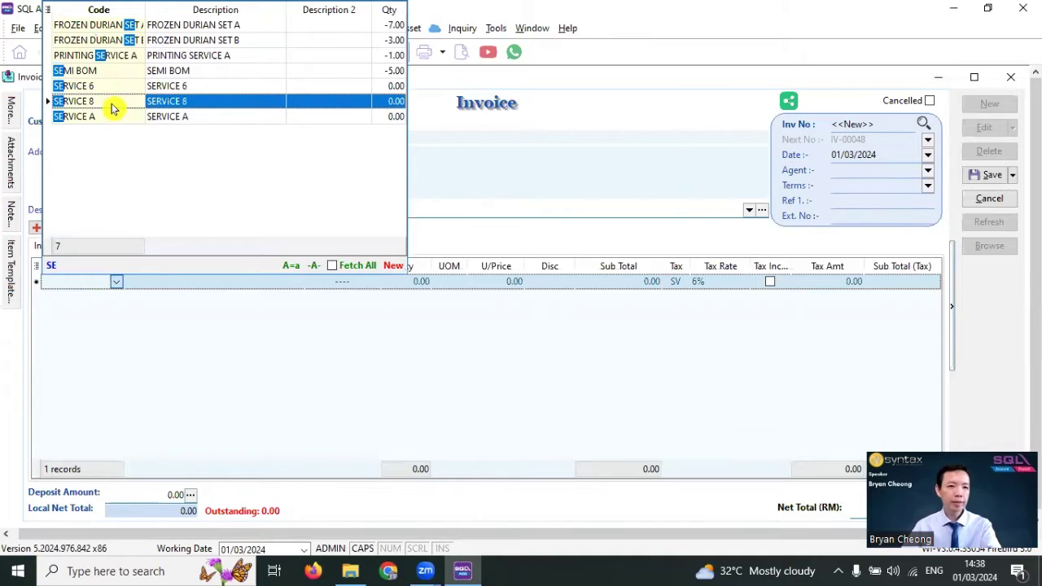
key(Return)
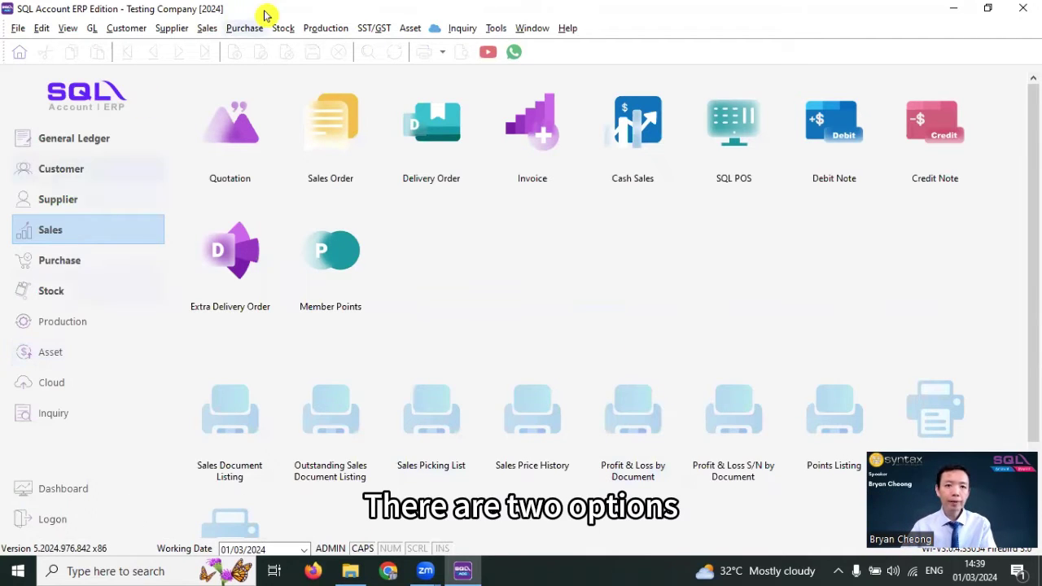
Step: Open the SV tax code for editing in tax maintenance and set its tax rate to A
click(364, 33)
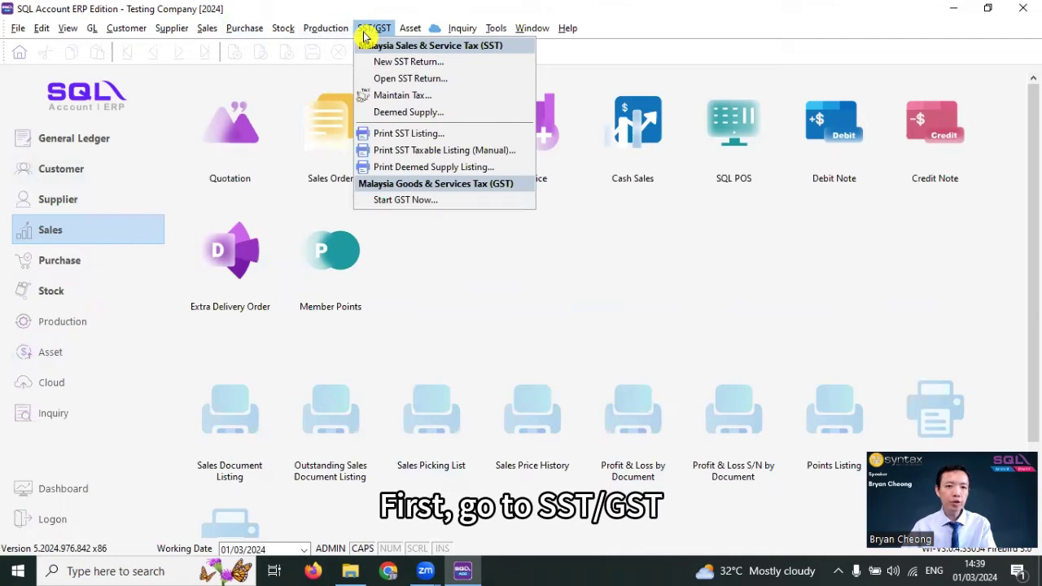
click(378, 96)
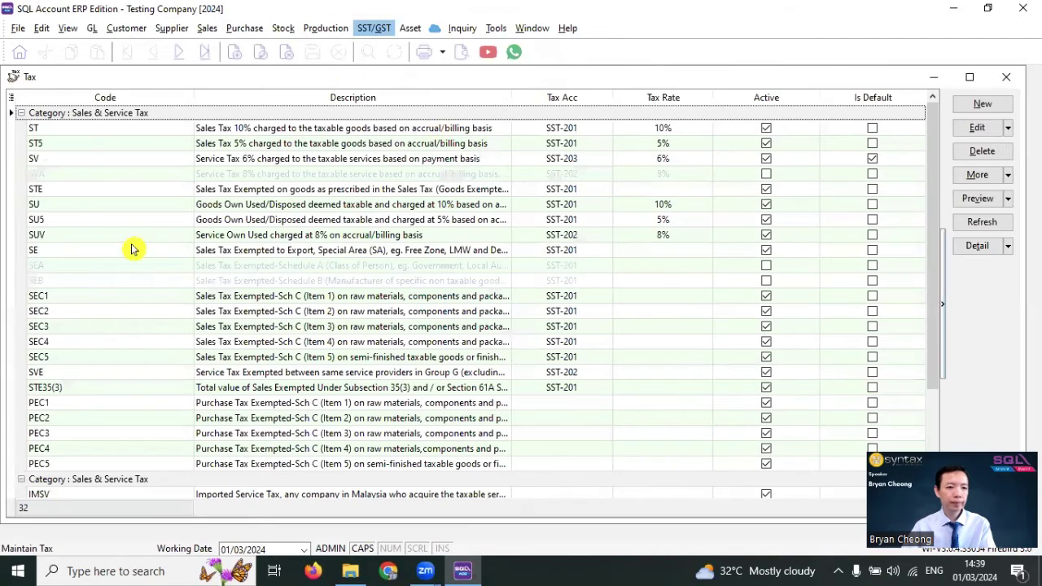
click(76, 159)
click(975, 128)
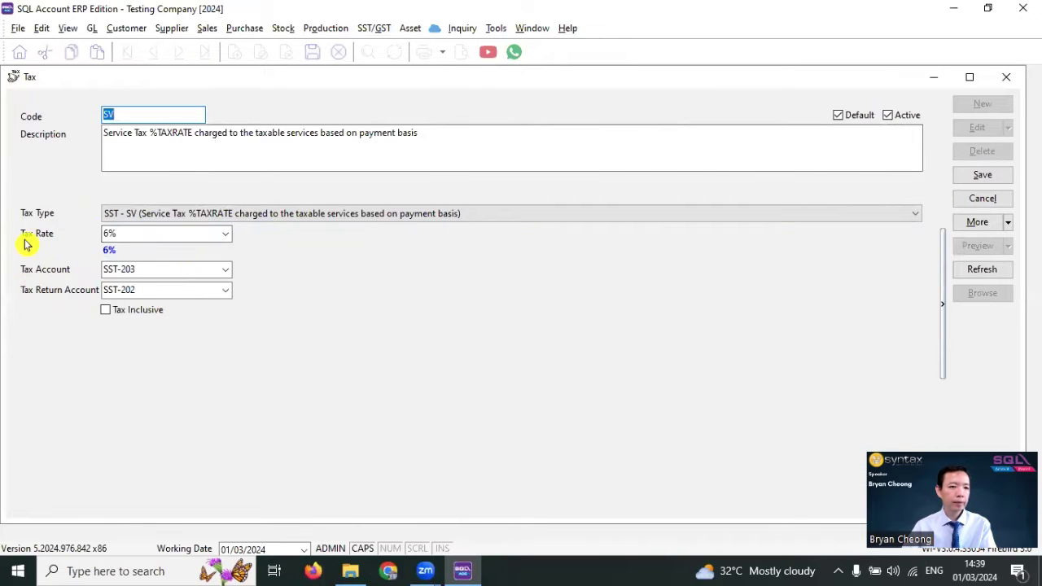
click(34, 231)
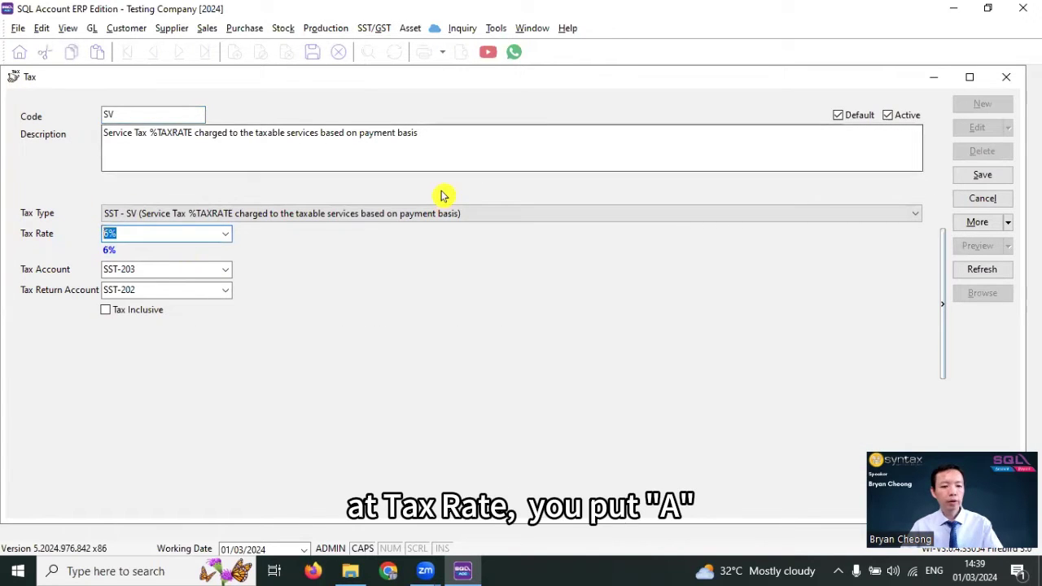
text(A)
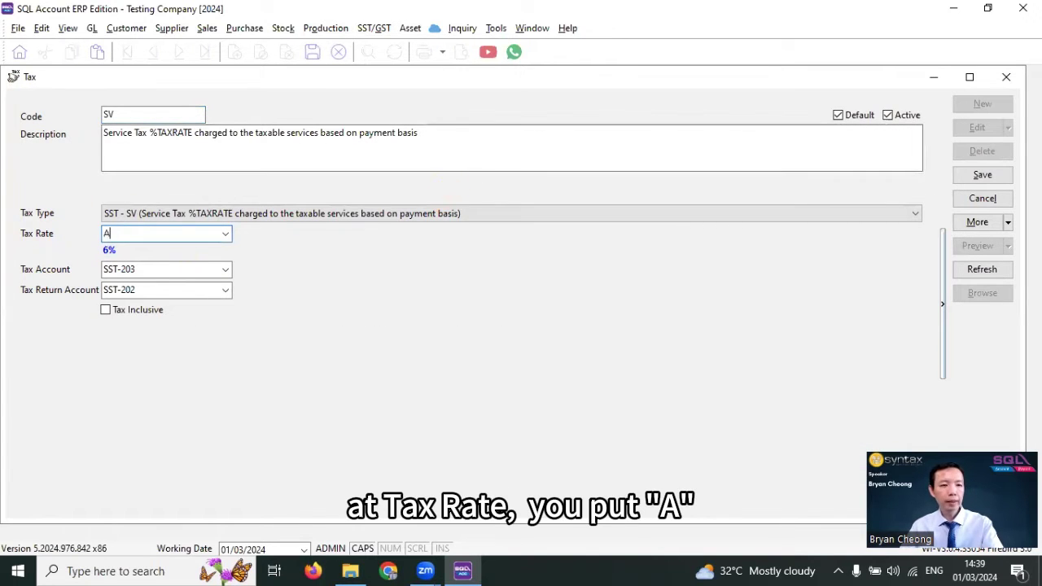
Step: Add 6% as a second tax rate for the SV code, save the record and close it
click(226, 235)
click(109, 334)
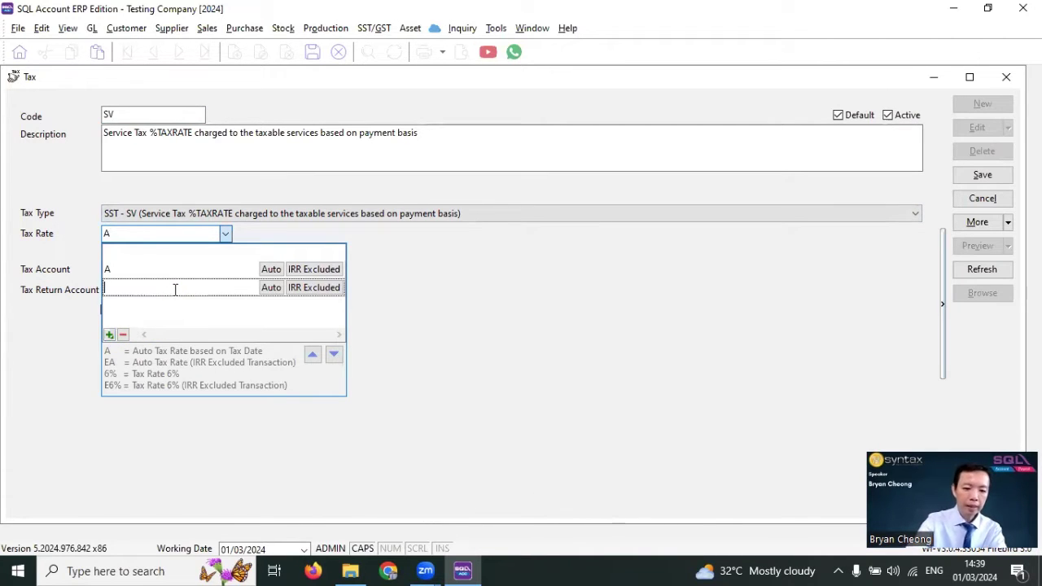
text(6%)
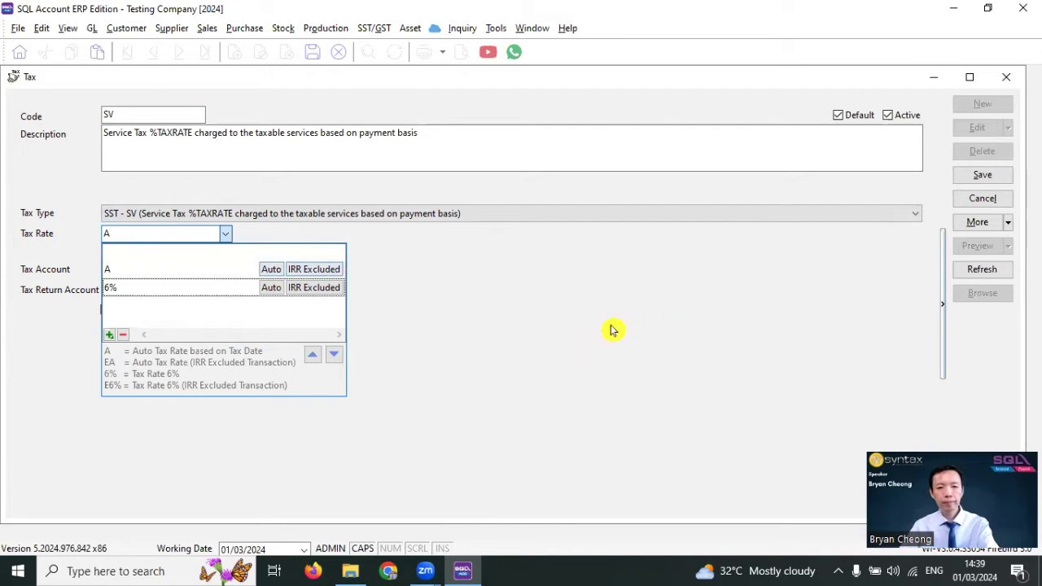
click(978, 174)
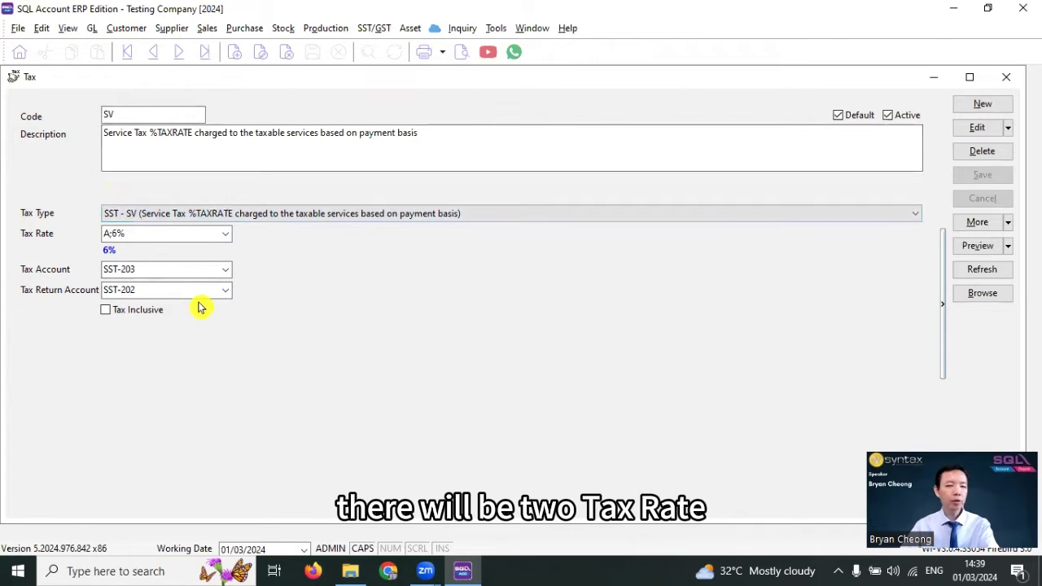
click(1006, 76)
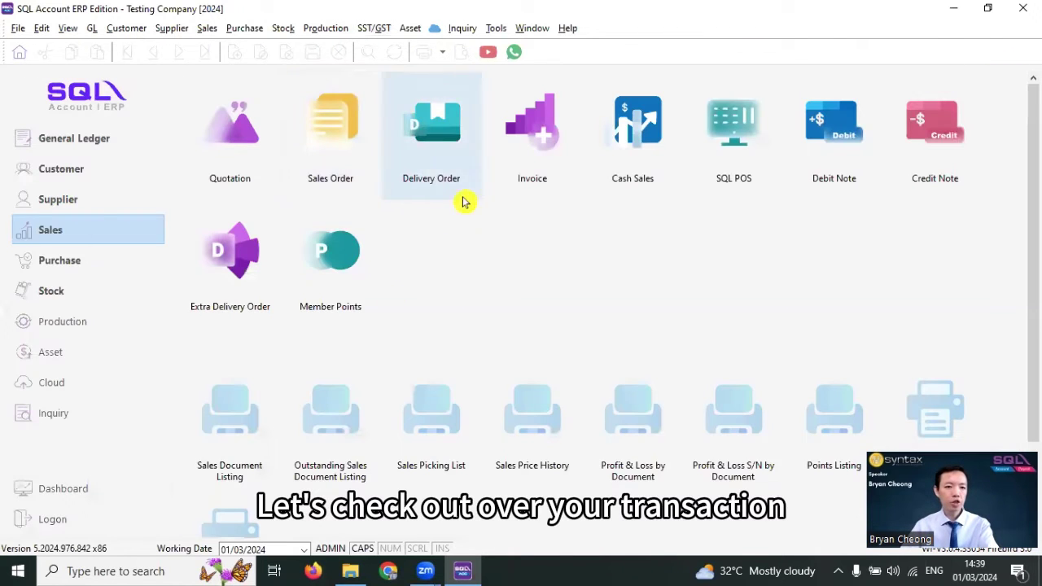
Step: Start a new invoice and add the SERVICE 8 item, searching the item codes for SER
click(517, 128)
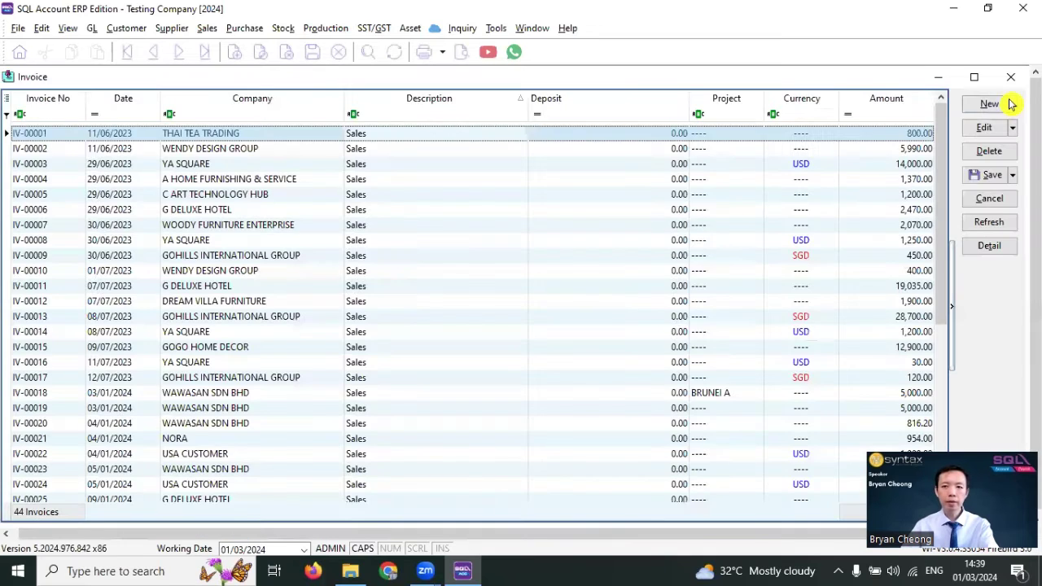
click(1008, 104)
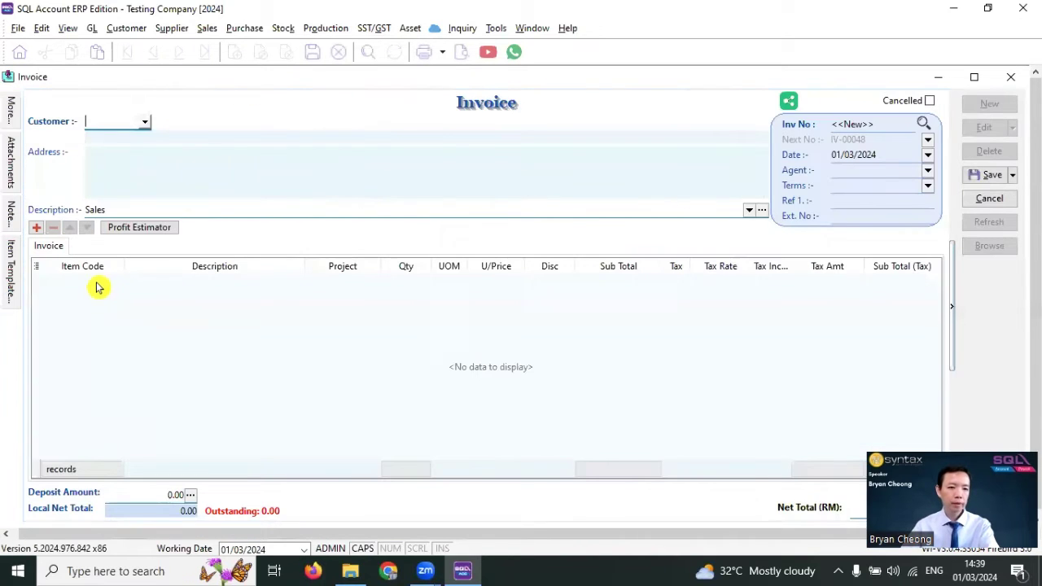
click(99, 281)
text(SER)
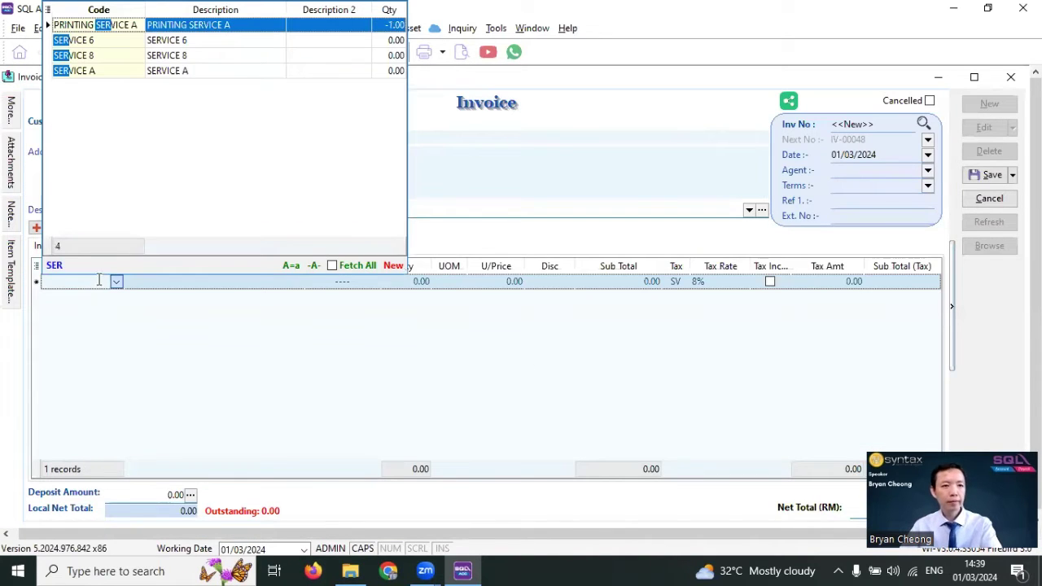
click(195, 65)
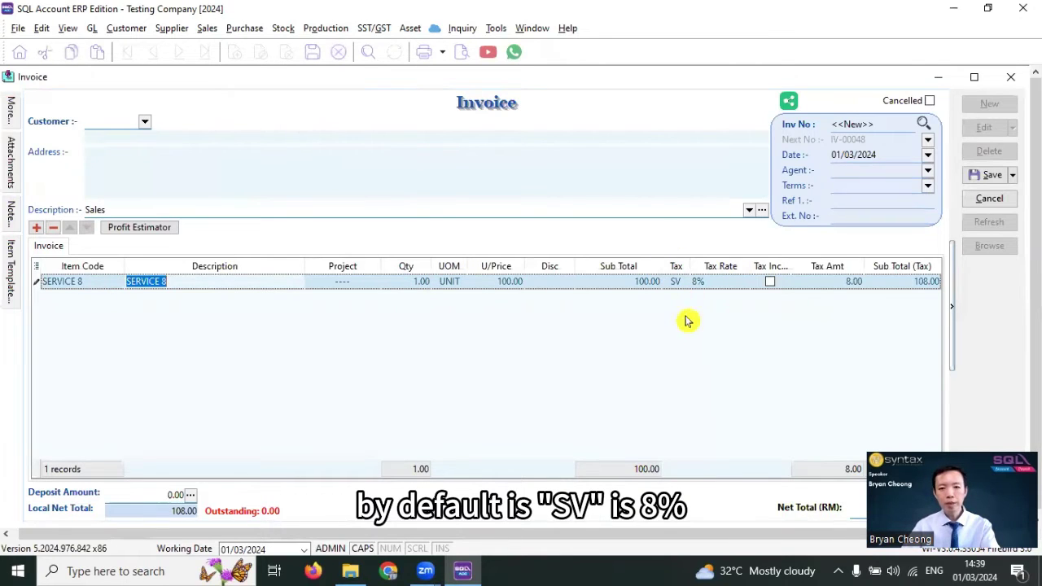
Step: Change the tax rate on the invoice's SERVICE 8 line to 6%
click(736, 287)
click(742, 284)
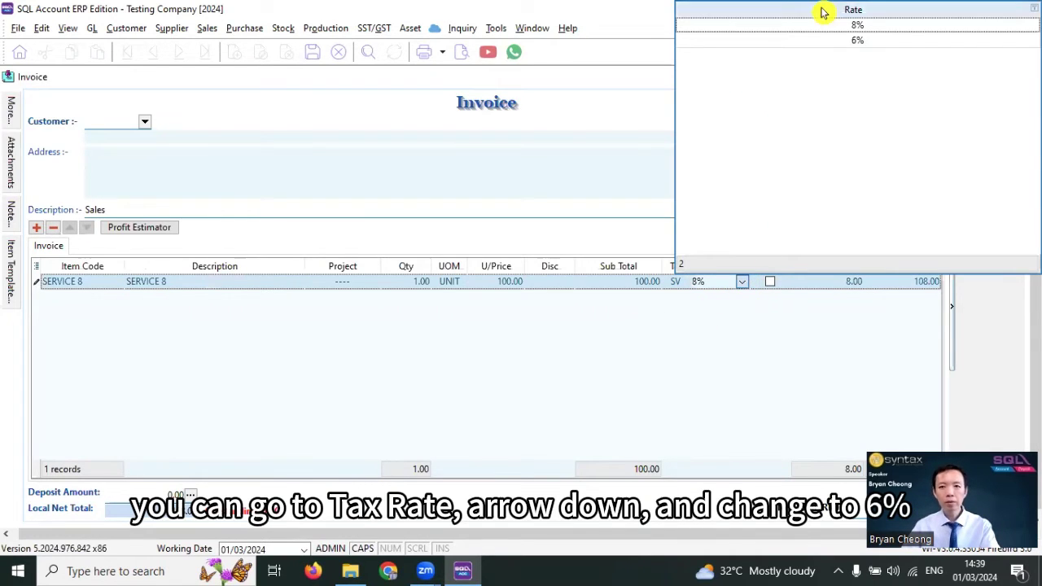
click(813, 43)
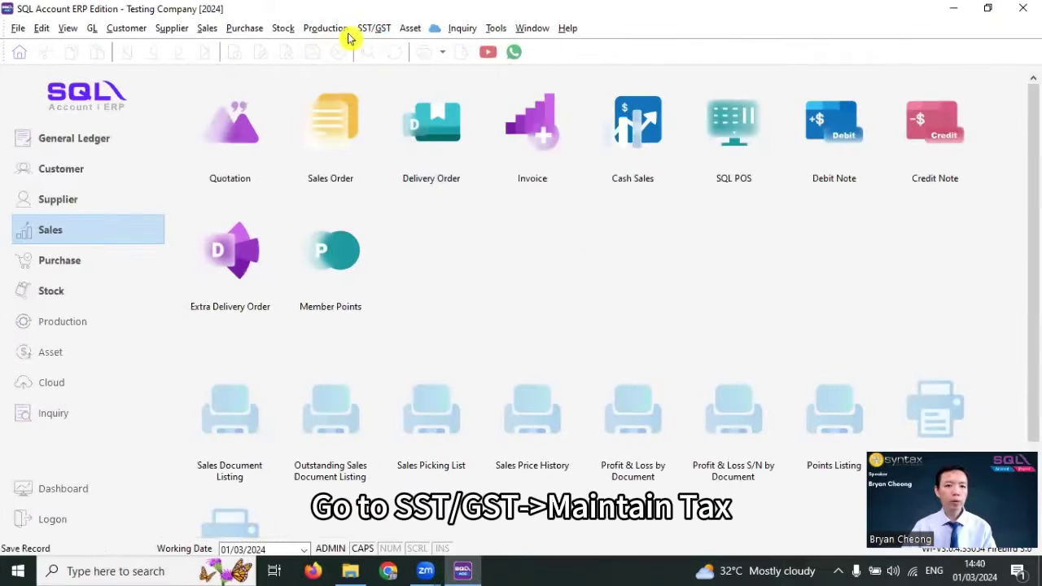
Step: Reopen the SV tax code for editing in tax maintenance and reduce its tax rate to A only
click(373, 29)
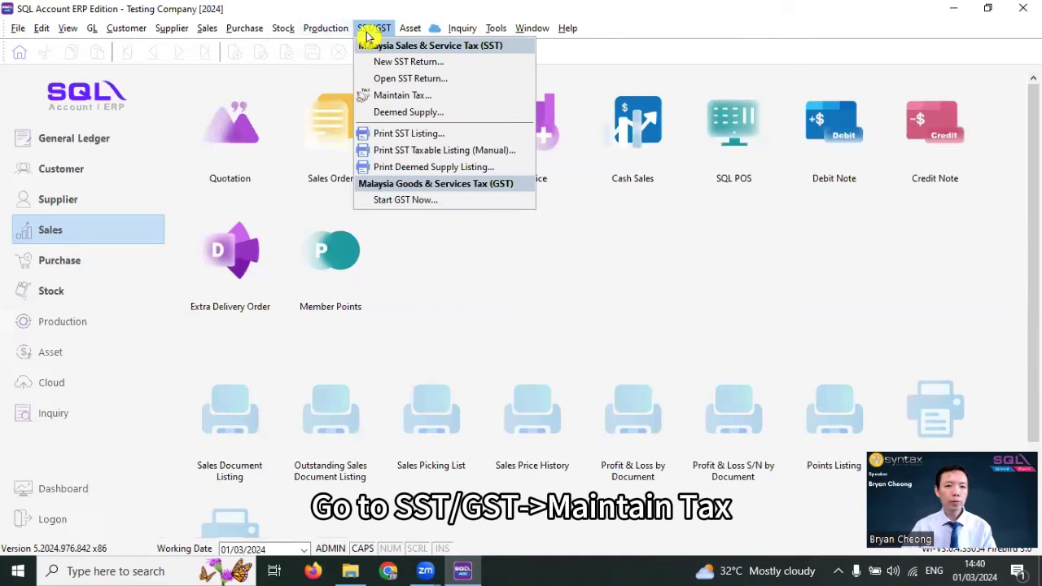
click(392, 96)
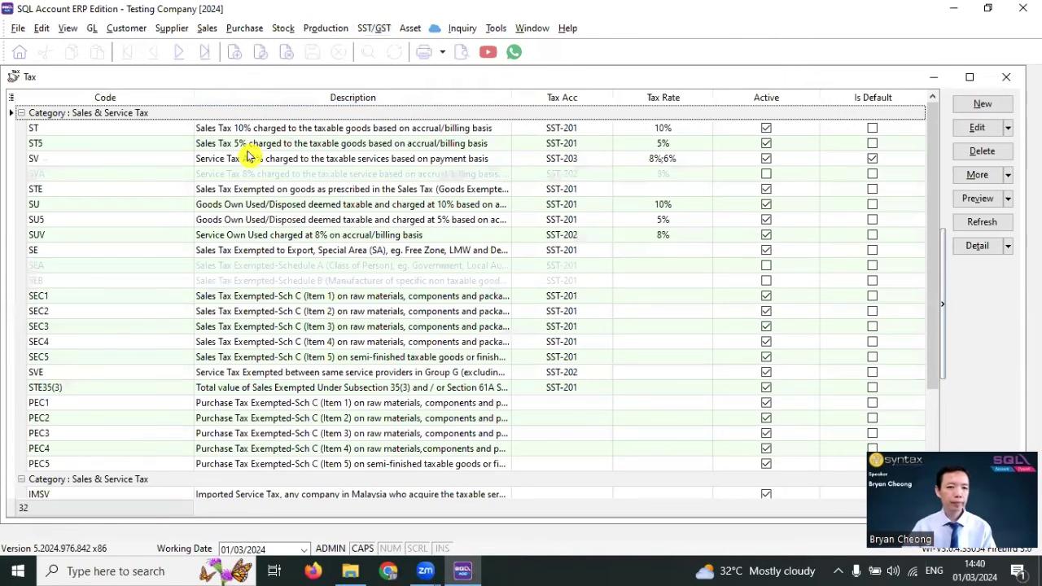
double_click(251, 158)
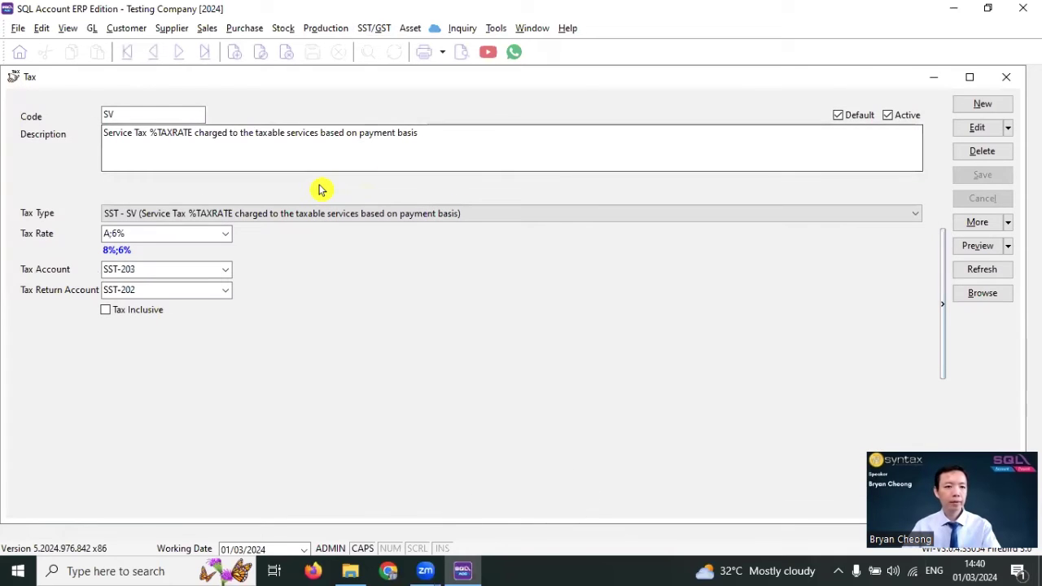
click(979, 130)
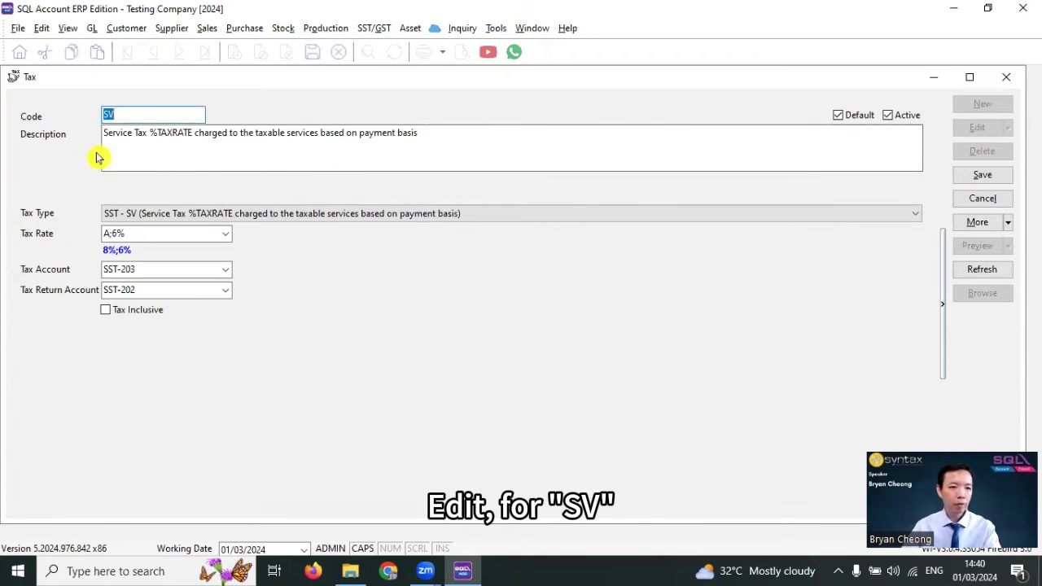
click(137, 233)
text(A)
key(Tab)
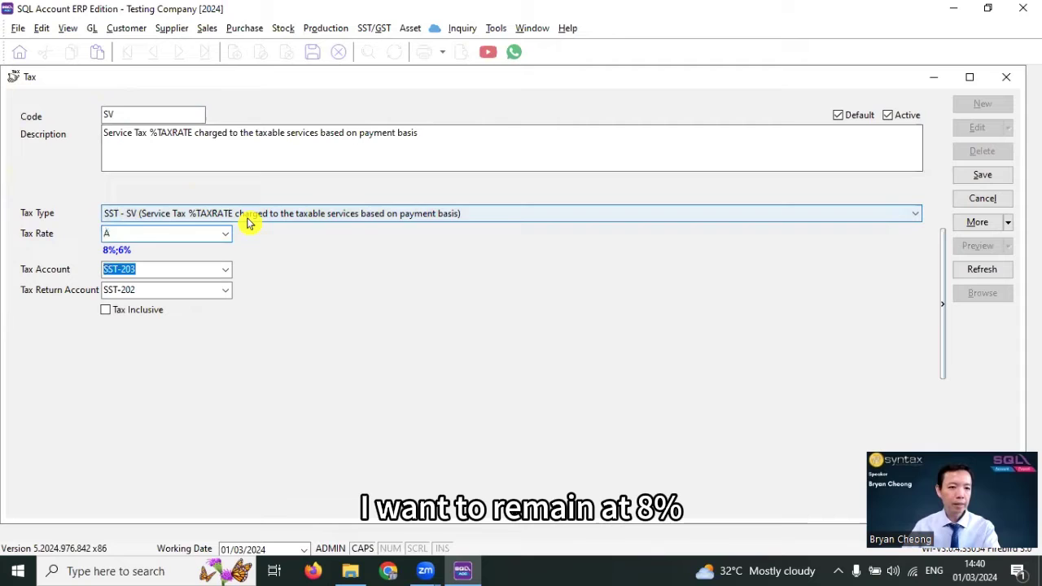
Step: Copy the SV code's full description text and save the tax record
drag(448, 138, 6, 108)
key(ctrl+c)
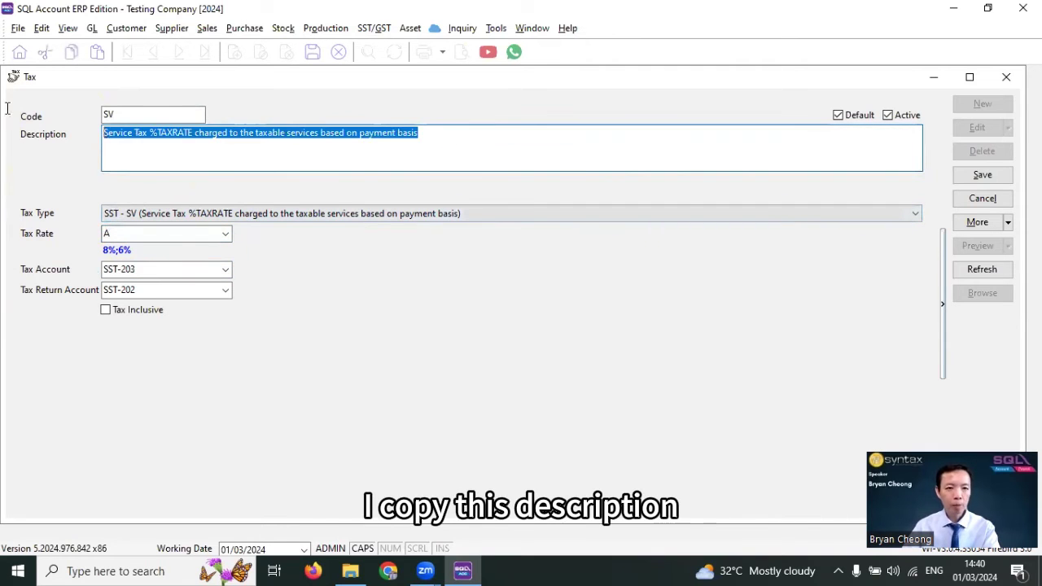
click(977, 174)
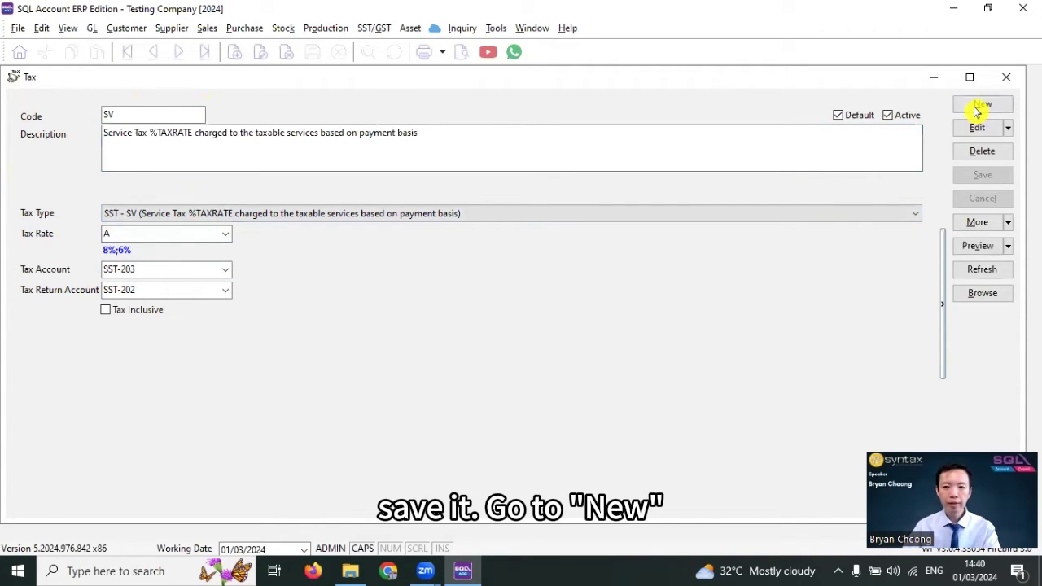
Step: Create a new tax code SV6 with the copied description, inserting 6 before %TAXRATE
click(981, 105)
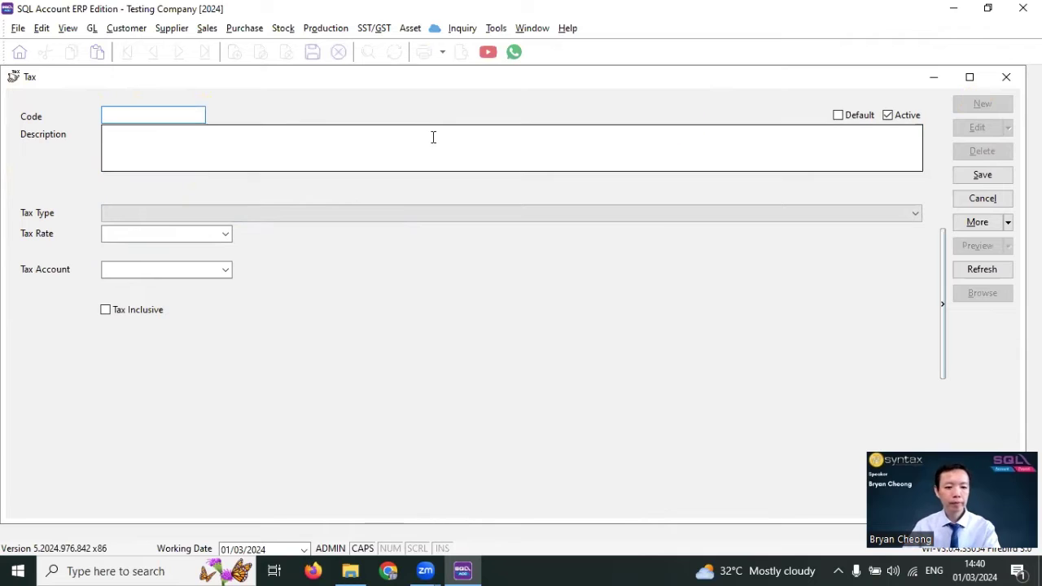
text(SV6)
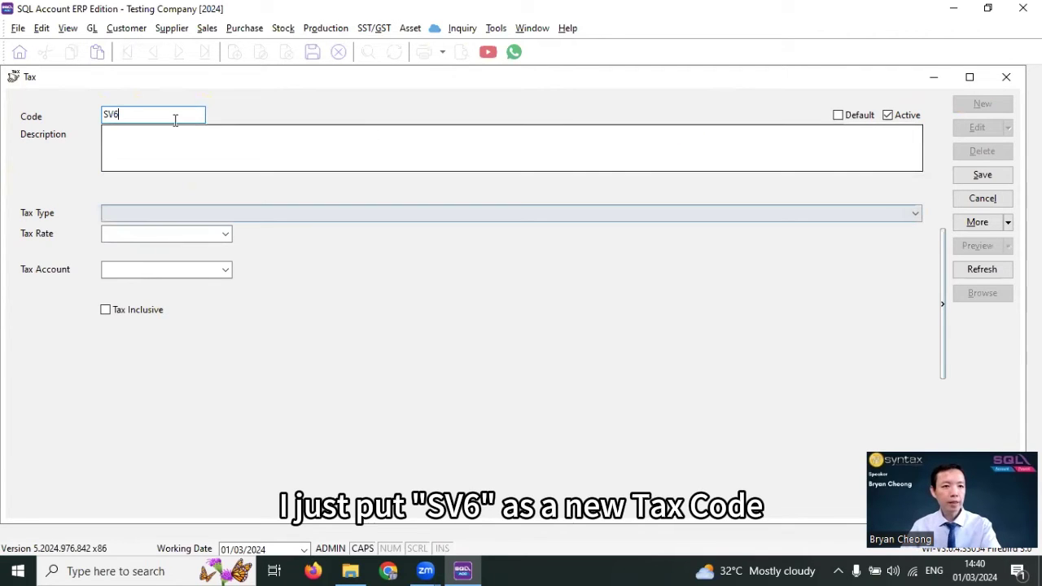
click(147, 149)
key(ctrl+v)
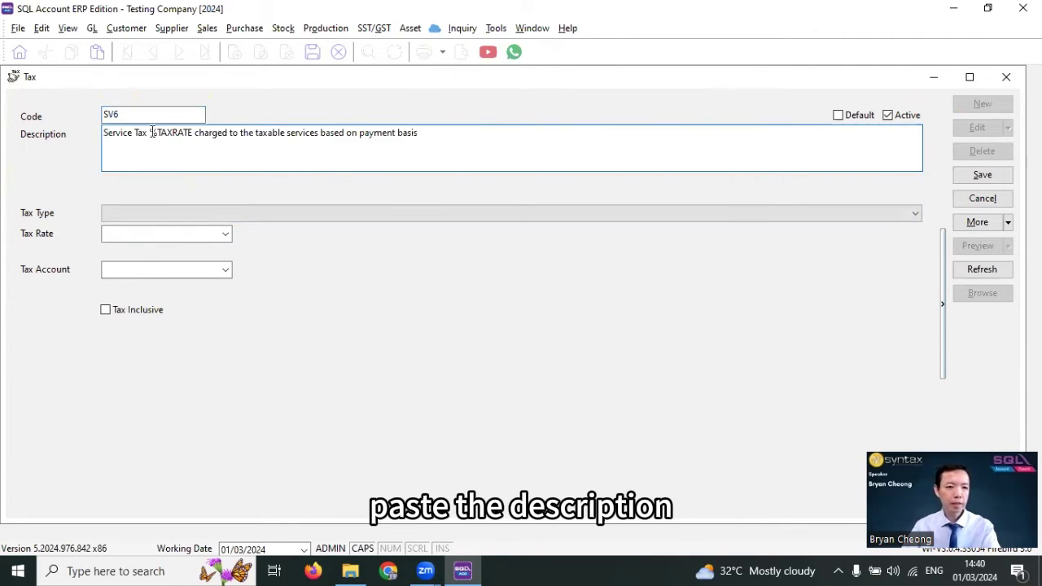
click(152, 132)
text(6)
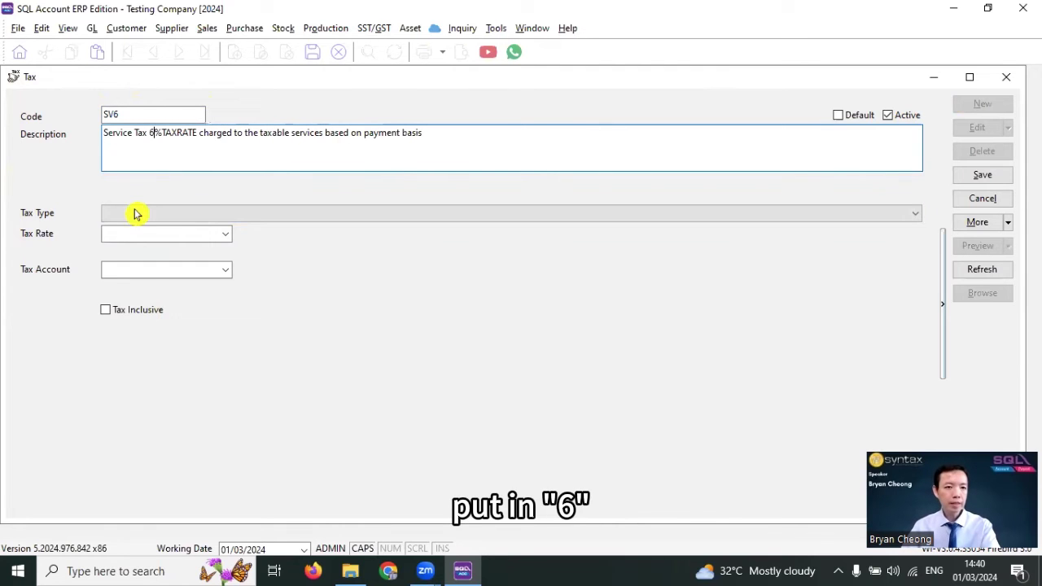
Step: Choose the SST - SV tax type for the new record, restoring the code SV6 and setting the tax rate to 6%
click(131, 214)
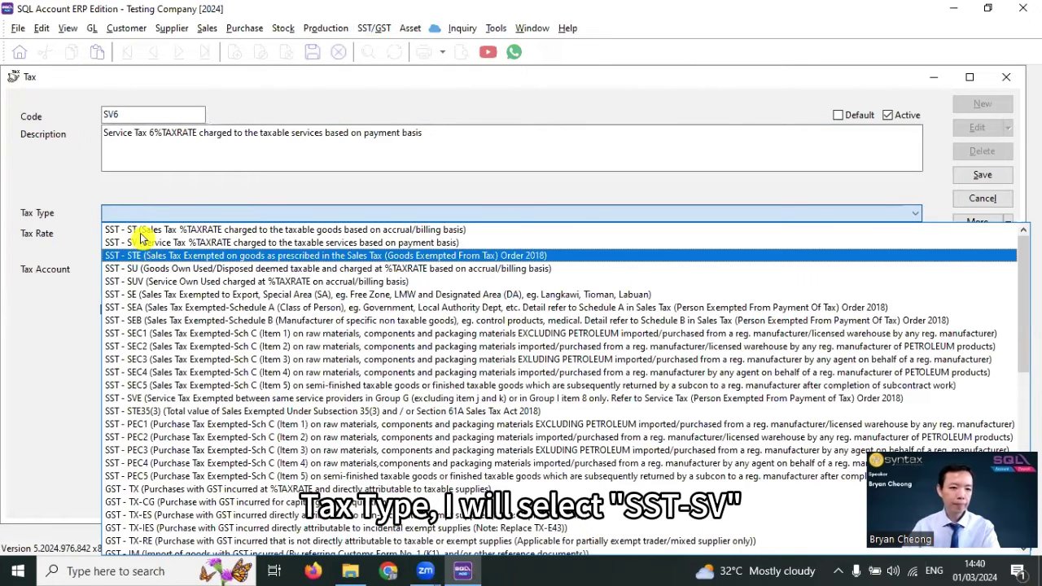
click(199, 244)
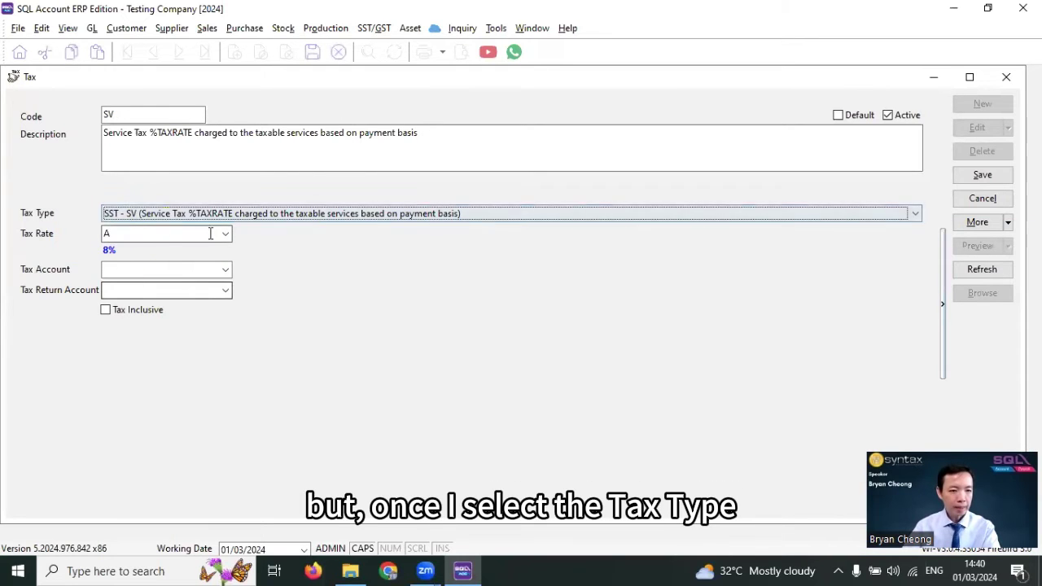
click(134, 112)
key(Tab)
key(Tab)
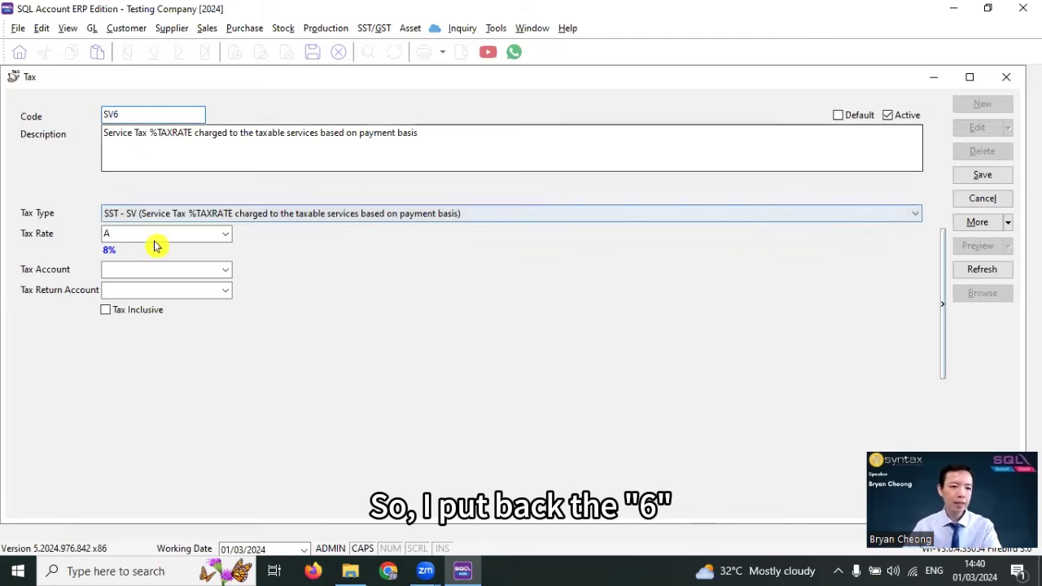
key(Tab)
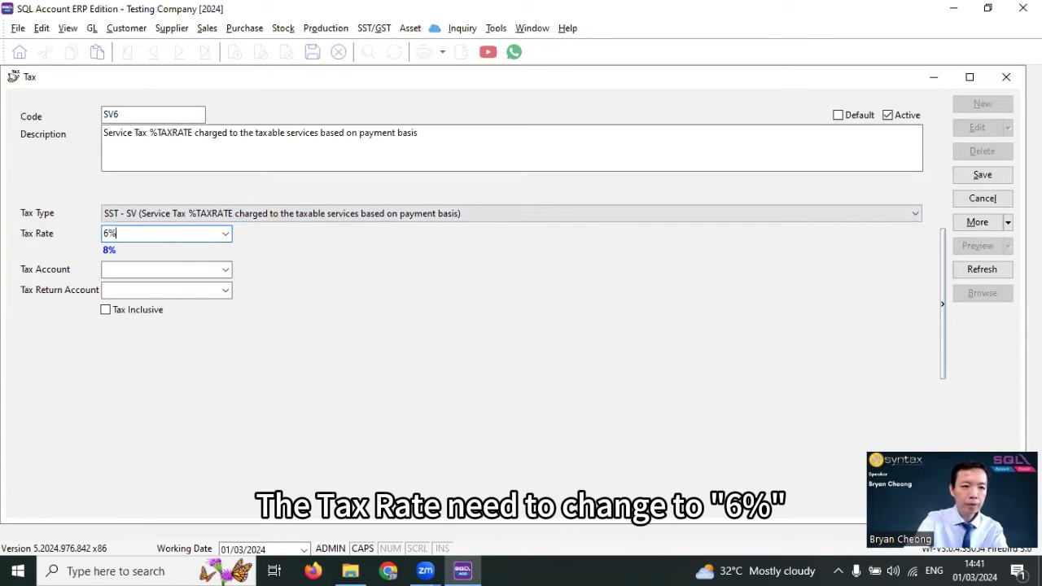
Step: Assign SST-203, the deferred tax account, as the tax account of SV6
click(158, 269)
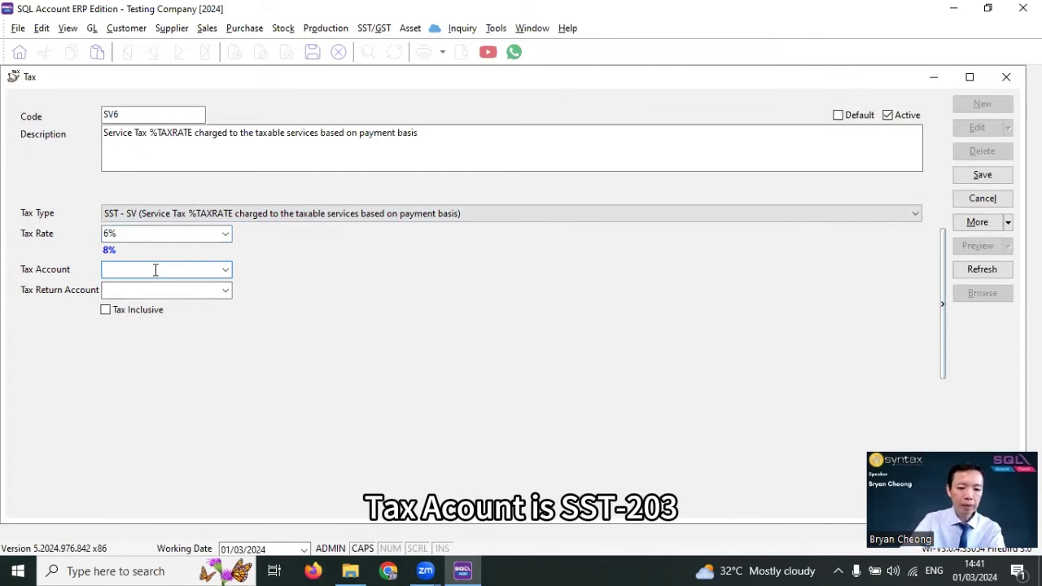
text(SST)
key(Down)
key(Down)
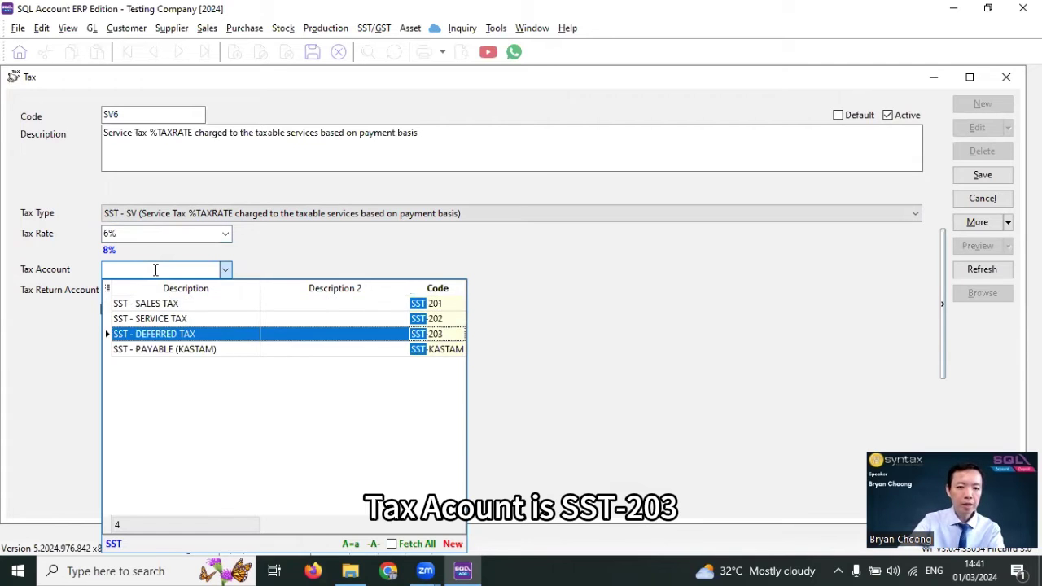
key(Return)
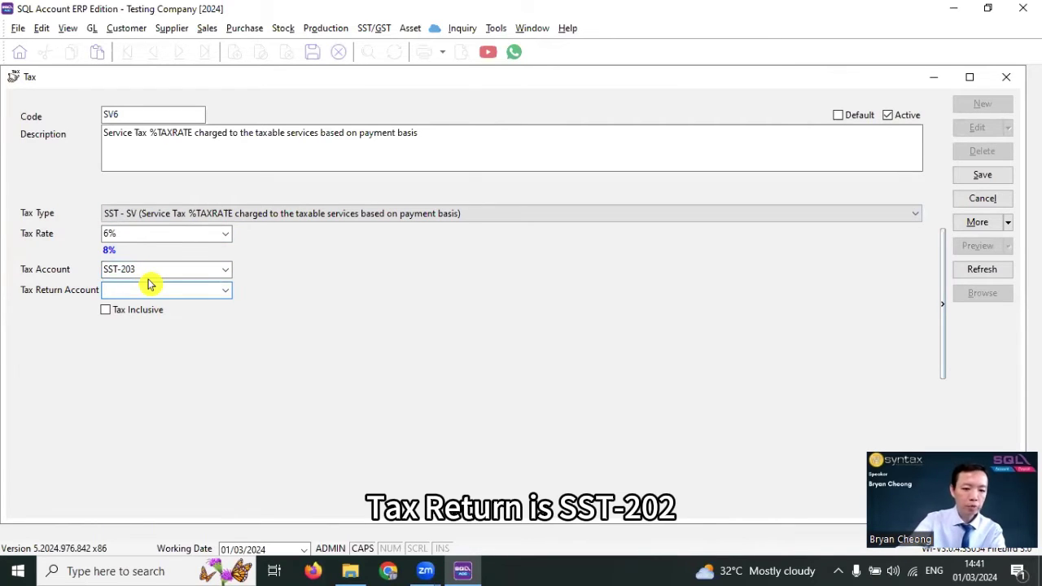
Step: Assign SST-202, the service tax account, as the tax return account of SV6 and save the record
text(SST)
key(Down)
key(Down)
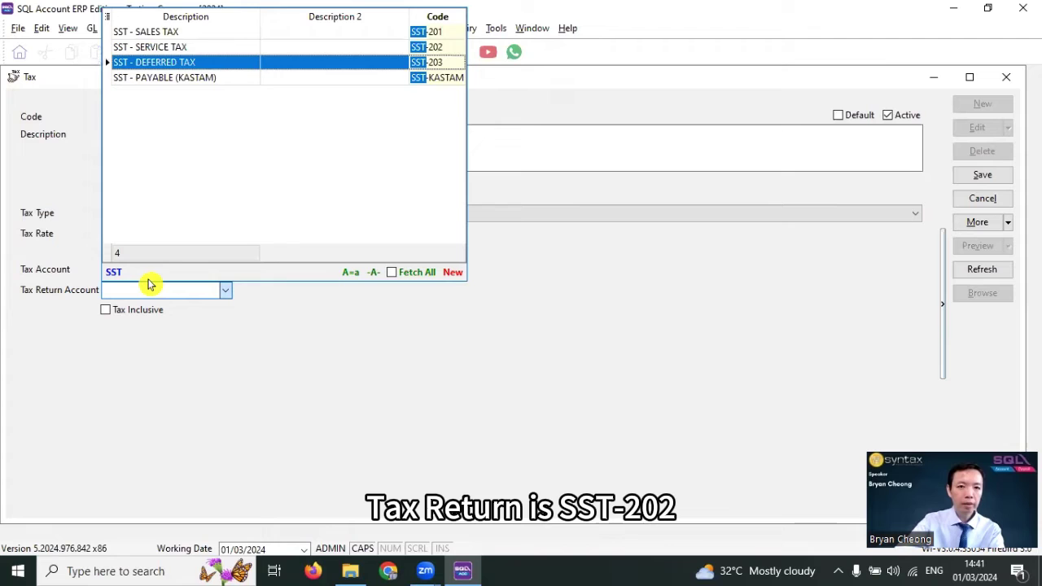
key(Up)
key(Return)
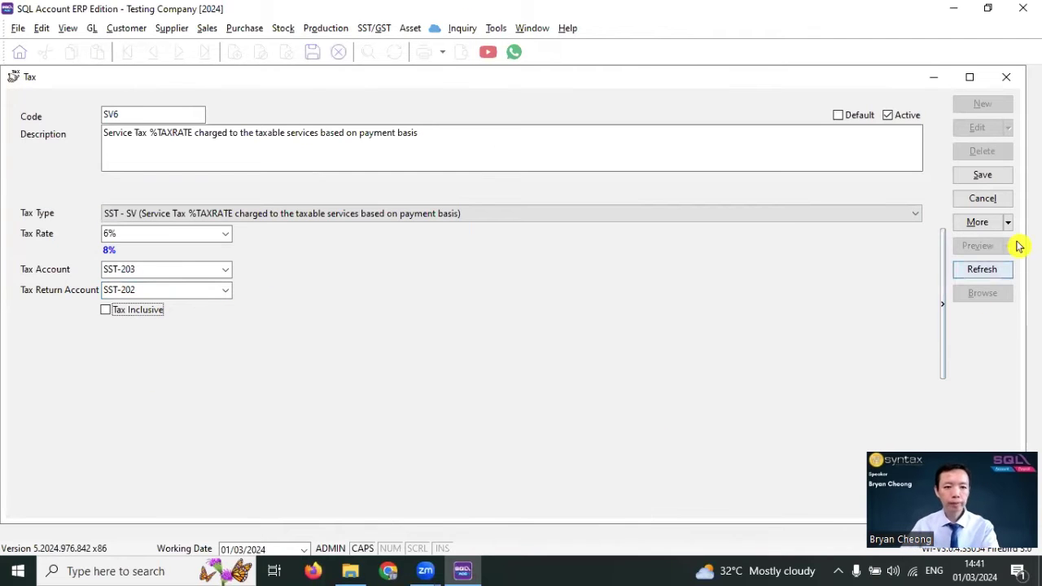
click(987, 177)
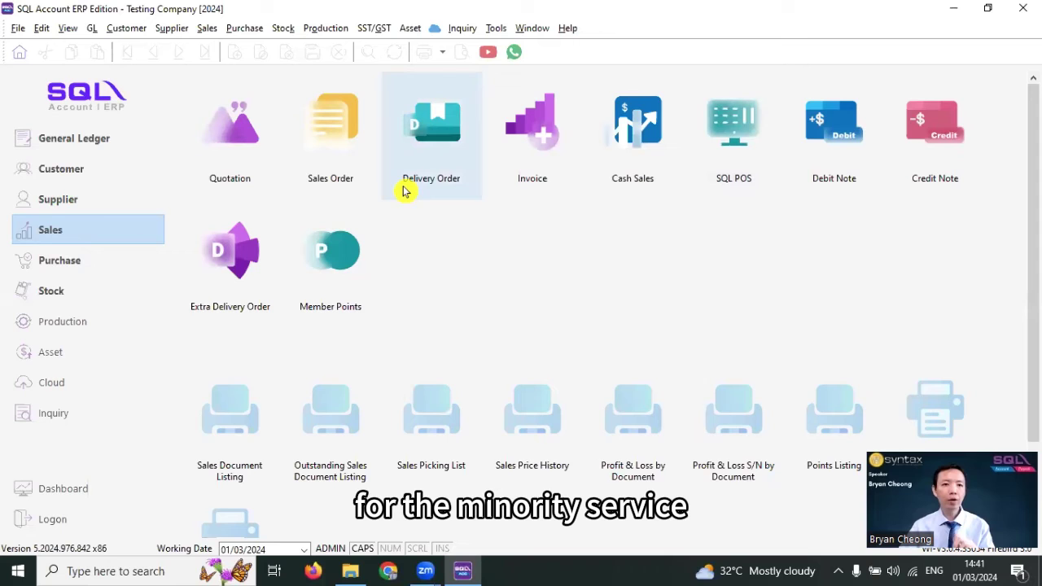
Step: Open stock item maintenance, filter the item descriptions by SERV and open the SERVICE 6 item
click(282, 28)
click(295, 63)
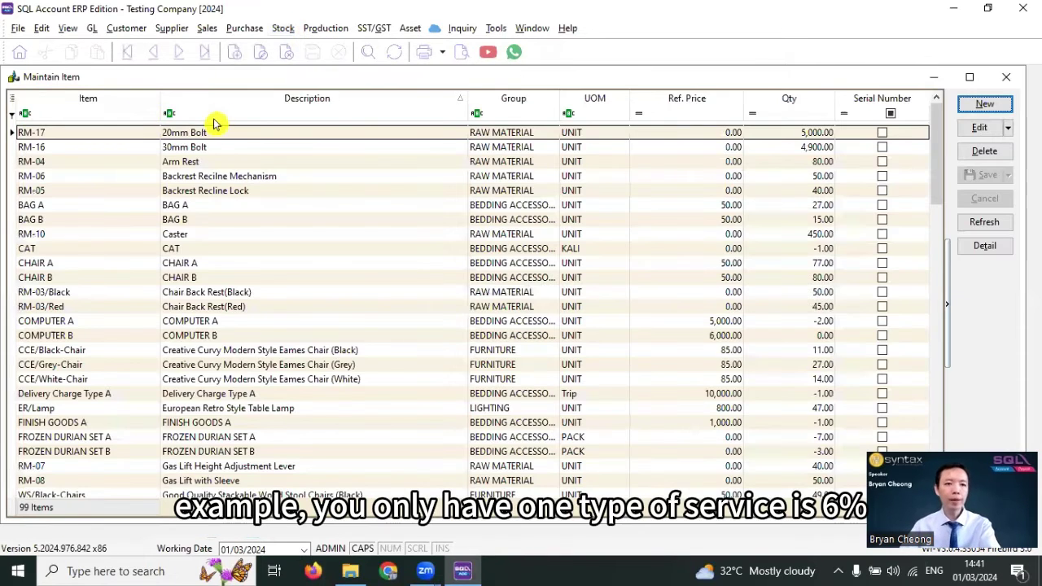
click(219, 113)
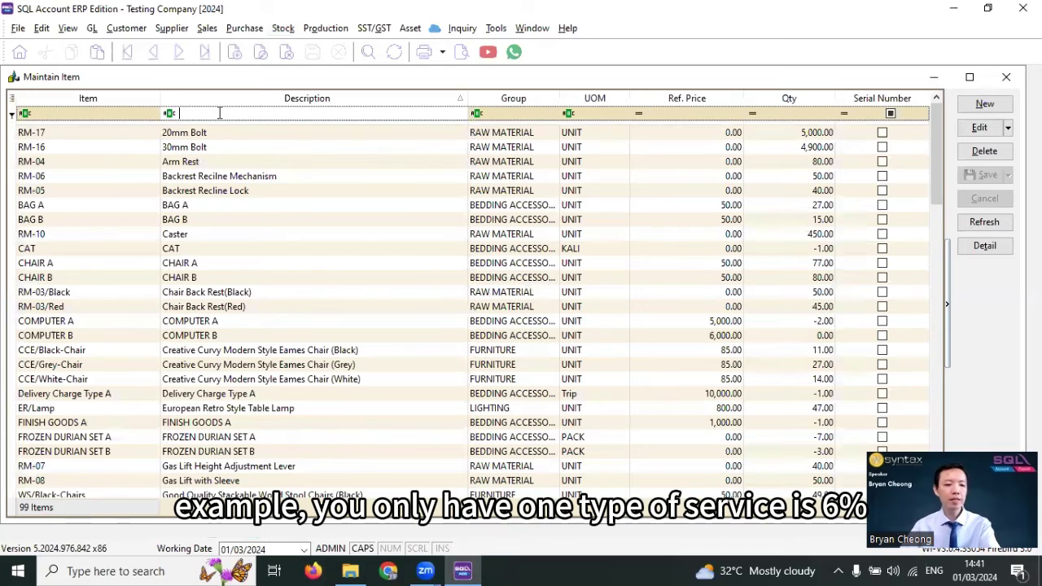
text(SERV)
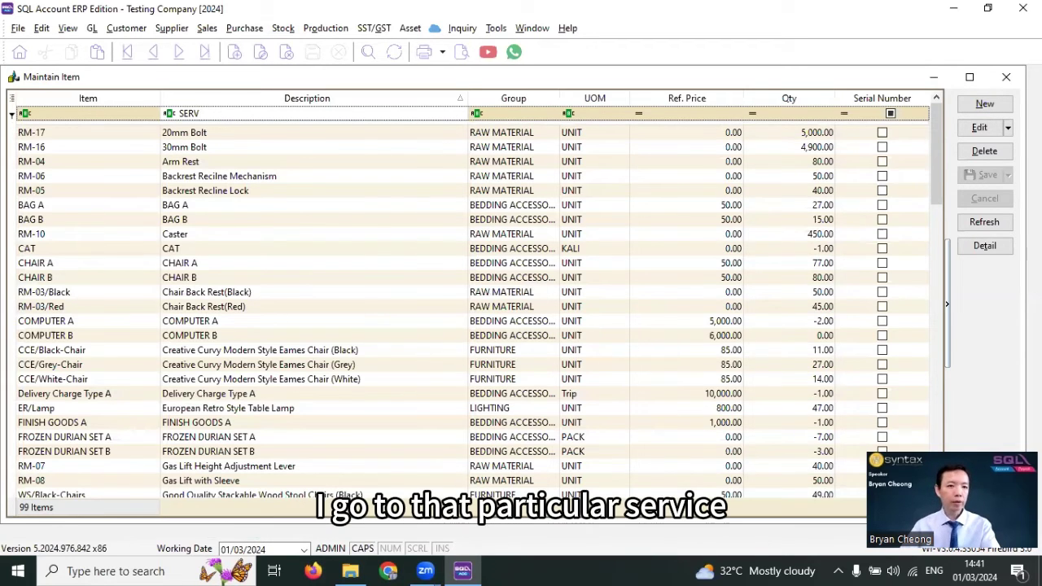
double_click(218, 150)
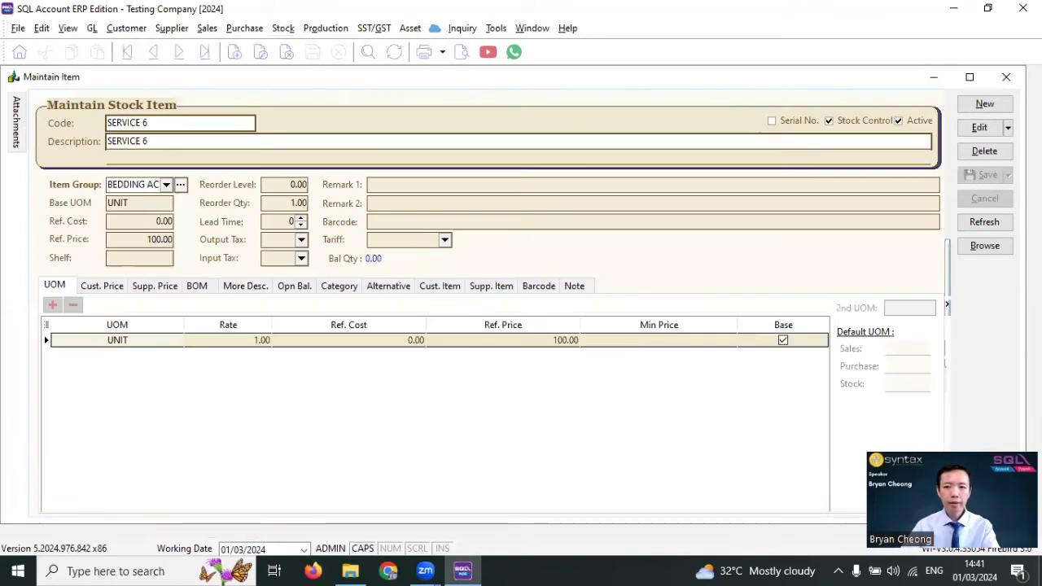
Step: Set the output tax of the SERVICE 6 item to SV6, then save and close the item
click(302, 248)
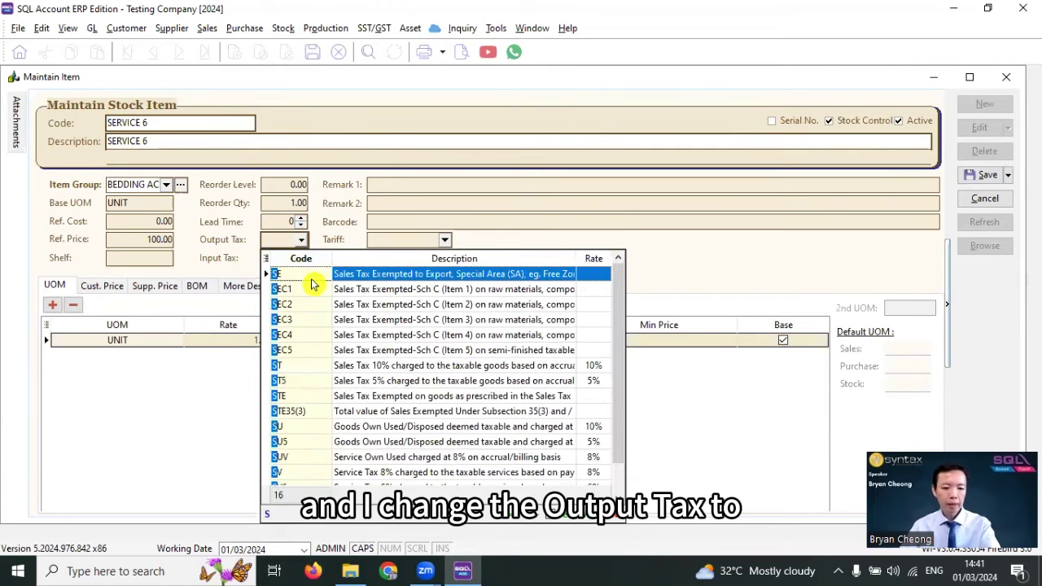
text(sv)
key(Down)
key(Return)
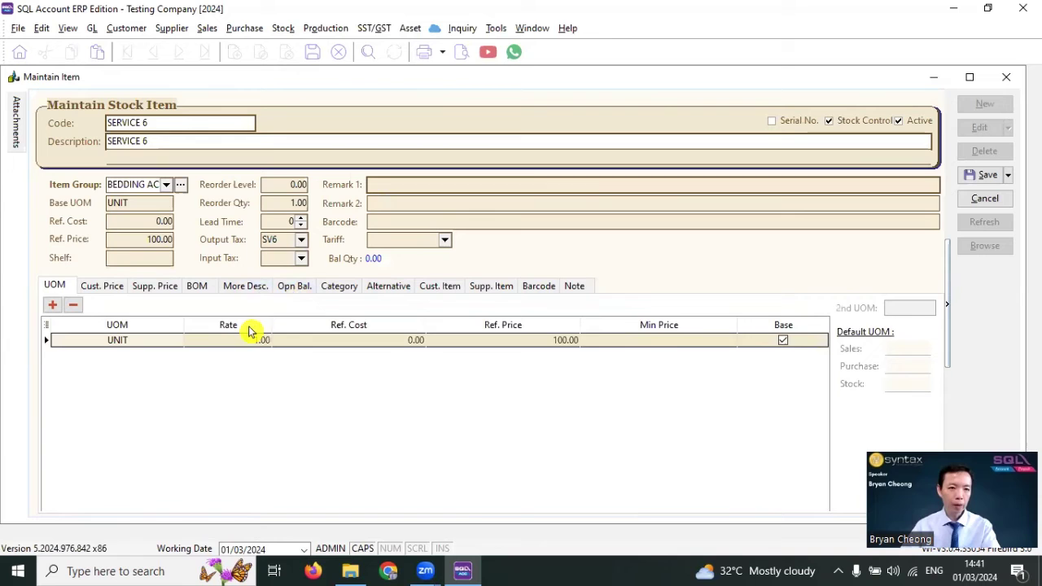
click(990, 177)
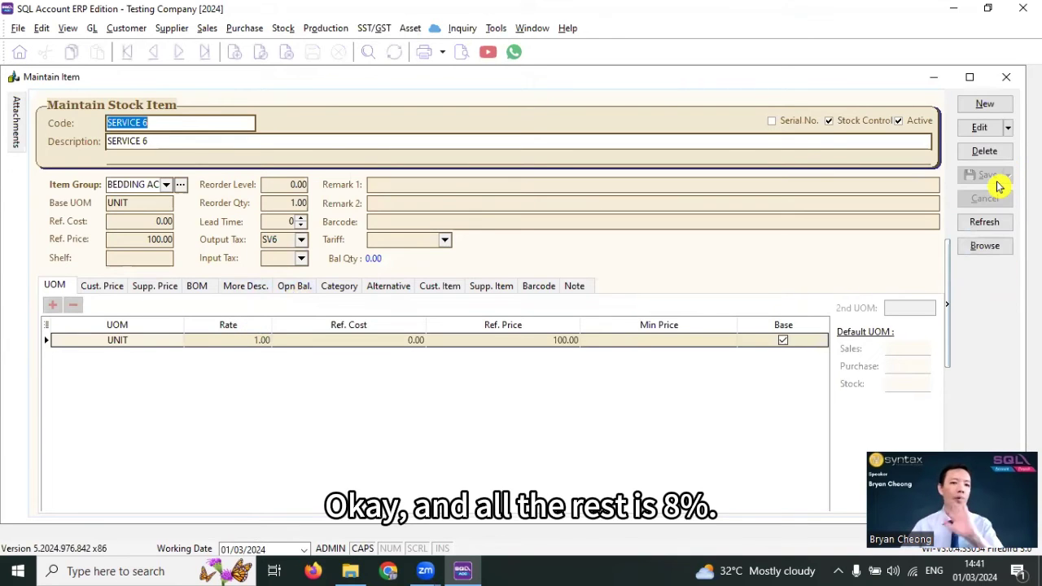
click(1006, 76)
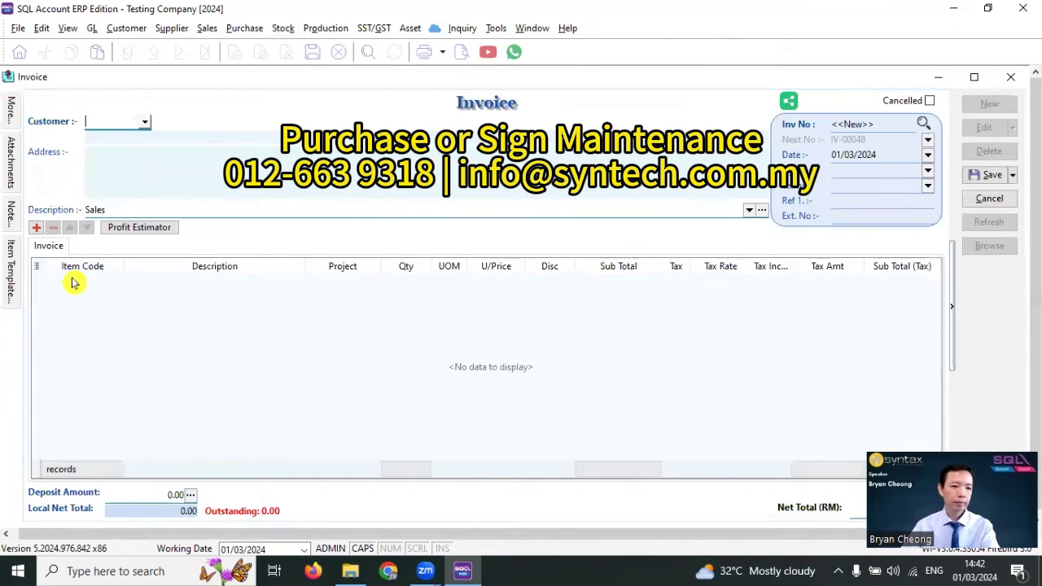
Step: Add the SERVICE 8 item as the first line of the new invoice, searching the item codes for SER
click(72, 280)
text(SER)
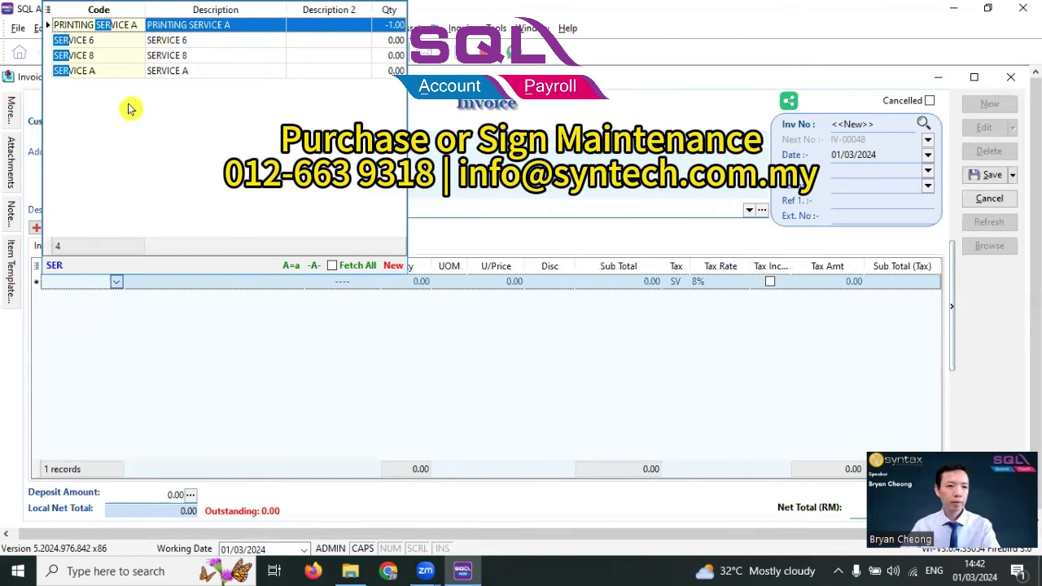
key(Return)
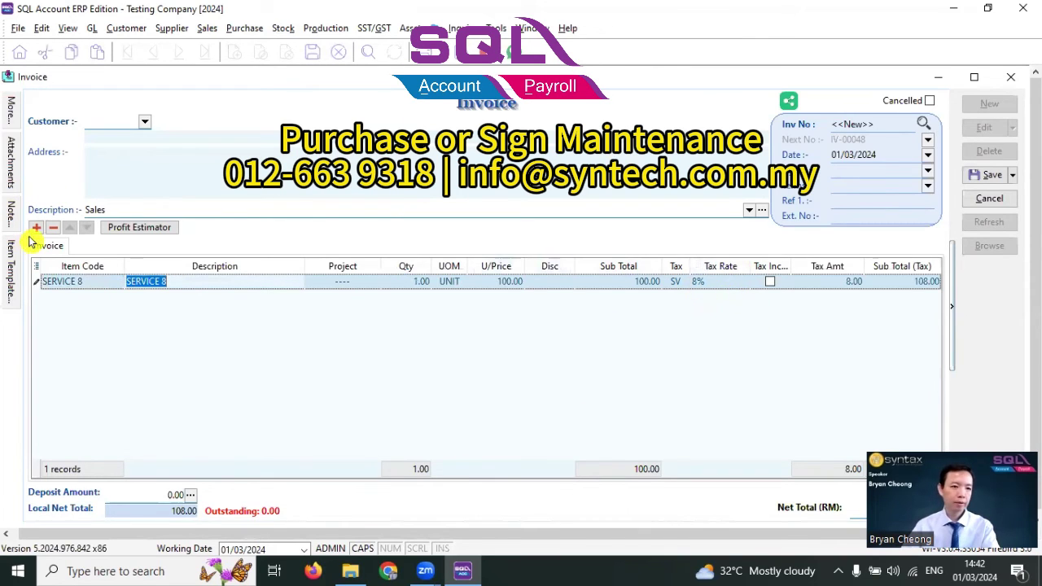
Step: Add a second line to the invoice with the SERVICE 6 item
mouse_move(11, 245)
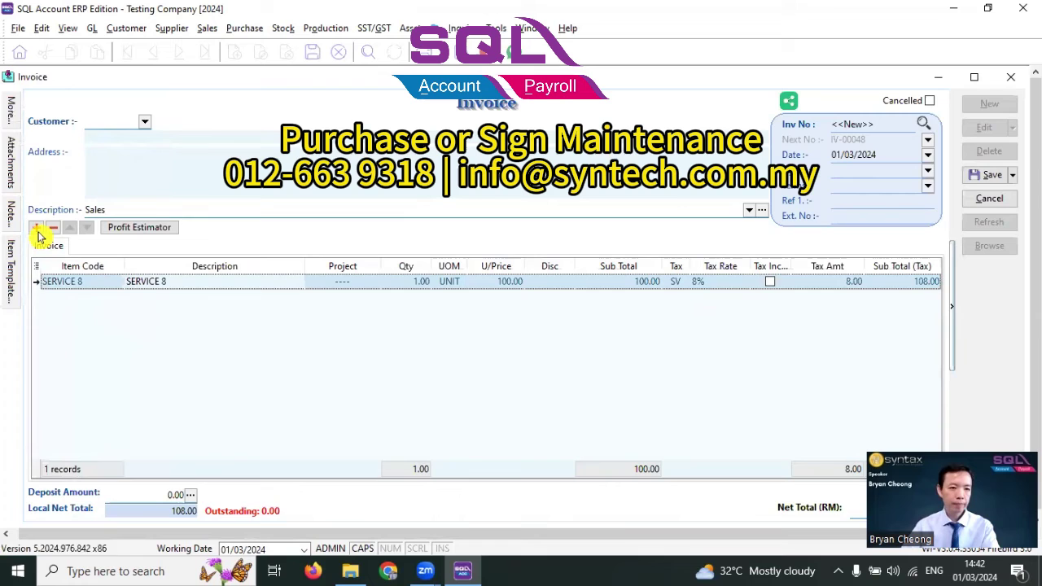
click(37, 229)
click(84, 297)
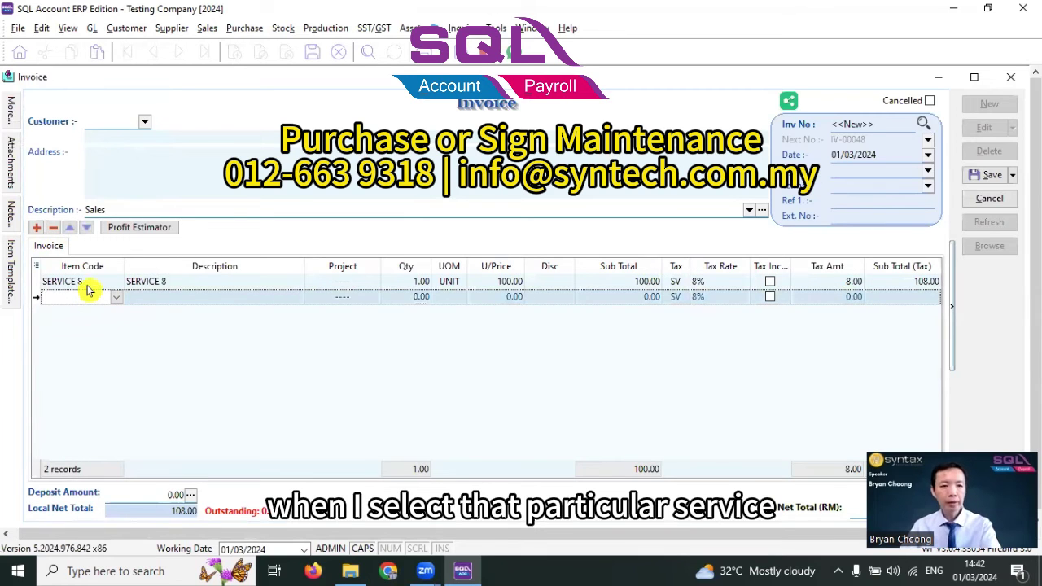
click(89, 291)
click(201, 54)
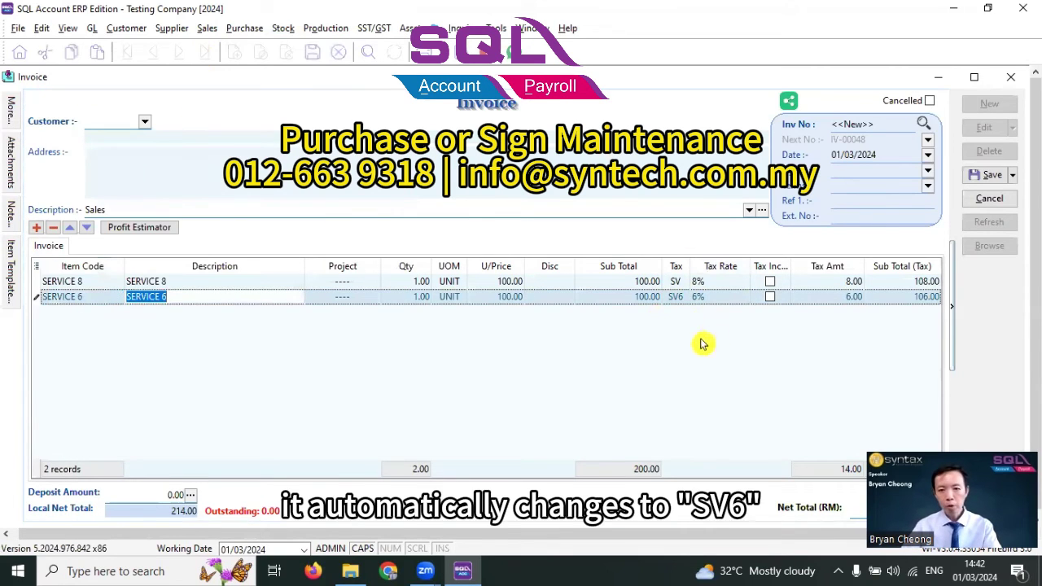